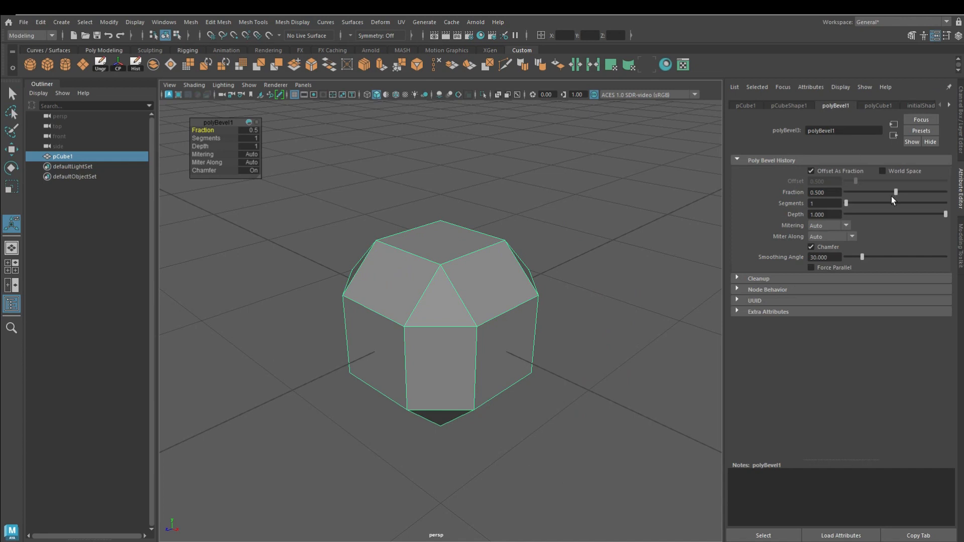
Set the cube's bevel to fraction 0.316 with 3 segments and connect a new edge loop around its sides.
mouse_move(852, 203)
left_mouse_down()
mouse_move(892, 194)
mouse_move(871, 200)
left_mouse_up()
right_click_drag(392, 321, 395, 377)
left_click(396, 378)
double_click(429, 387, "shift")
left_click(364, 67)
Move the cube's upper faces straight up to make the cabin body taller.
left_click(505, 435)
left_click_drag(368, 343, 525, 281, "alt")
key("w")
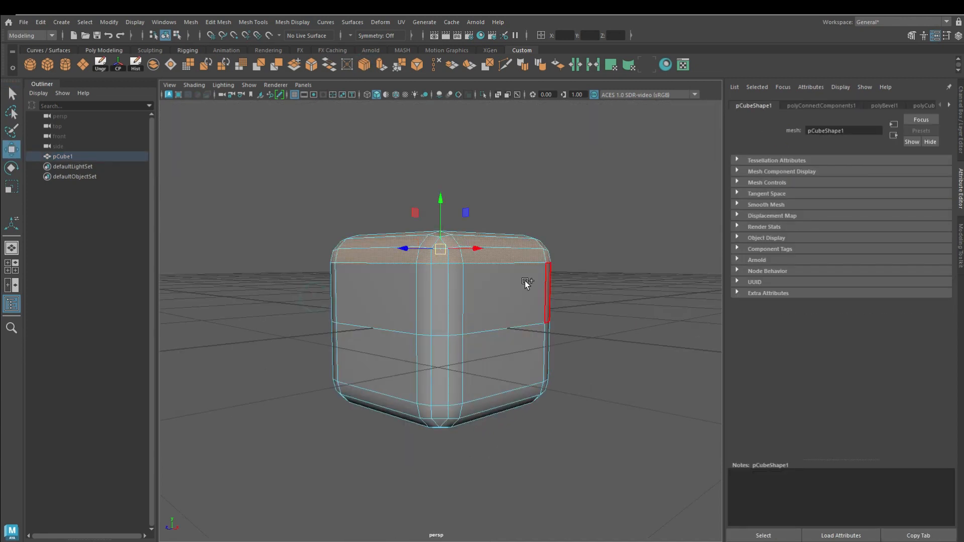
left_click_drag(440, 198, 441, 153)
left_click(442, 152)
Extract the cube's flat side faces above the new edge loop as separate window panels.
key("q")
double_click(432, 296)
left_click_drag(248, 394, 556, 265, "alt")
left_click(216, 25)
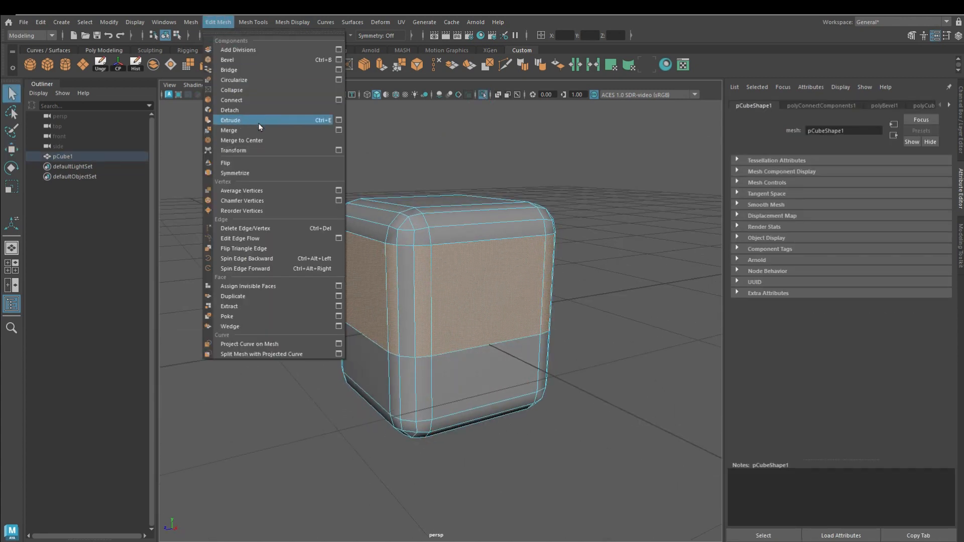
left_click(241, 306)
Extrude the faces of the cabin shell around the windows to give the shell thickness.
left_click_drag(326, 274, 305, 306, "alt")
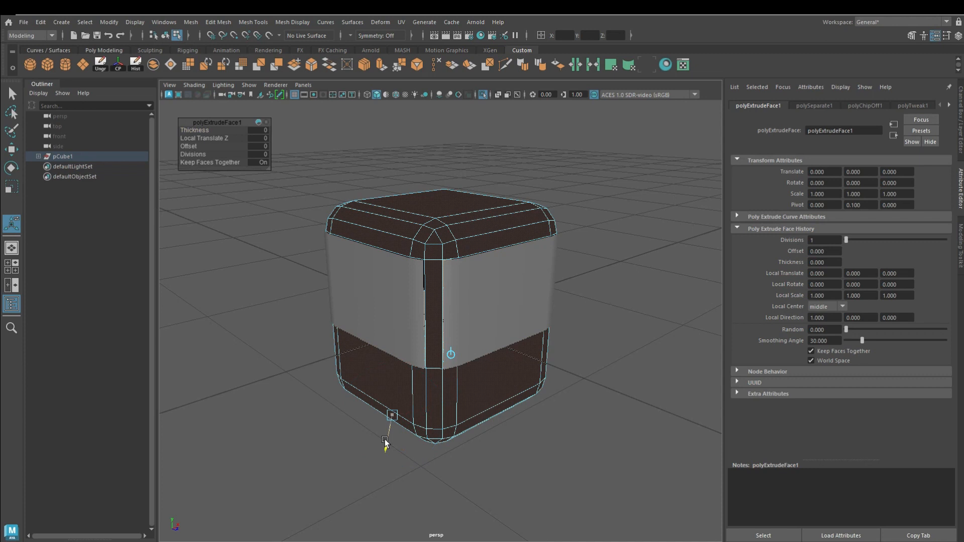
left_click_drag(387, 445, 469, 215)
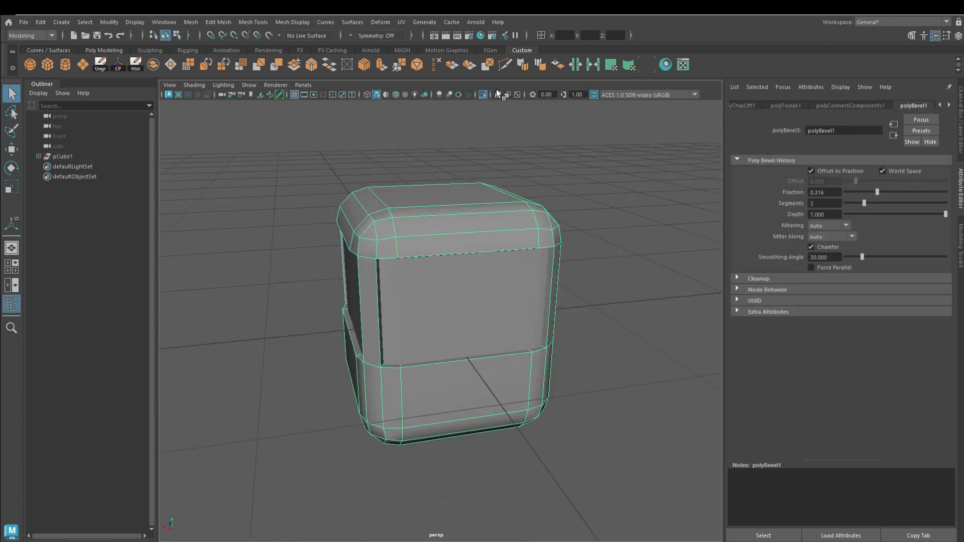
left_click(483, 95)
Create a cylinder lying on its side with 10 axis subdivisions and scale it down at the cabin's centre.
left_click_drag(427, 282, 491, 301, "alt")
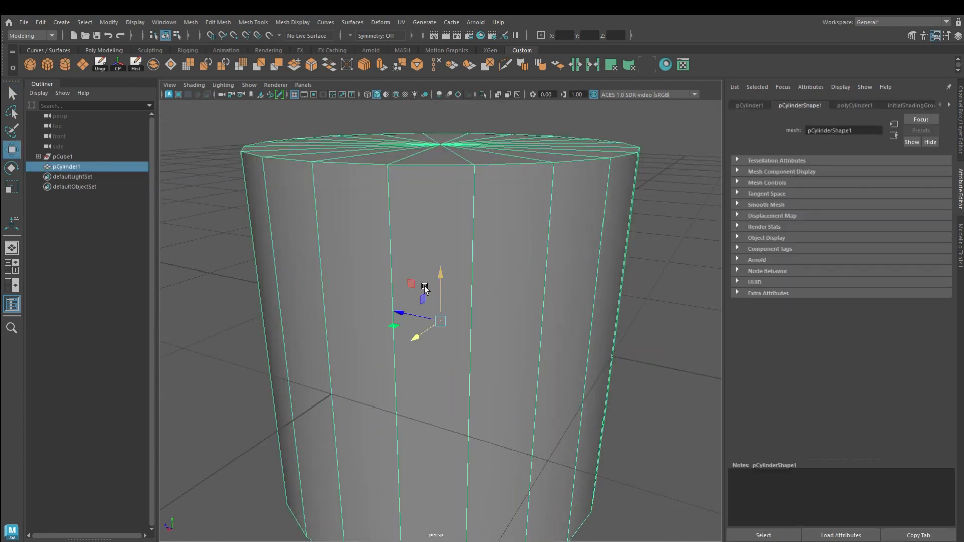
left_click_drag(424, 285, 504, 334)
key("w")
left_click(855, 105)
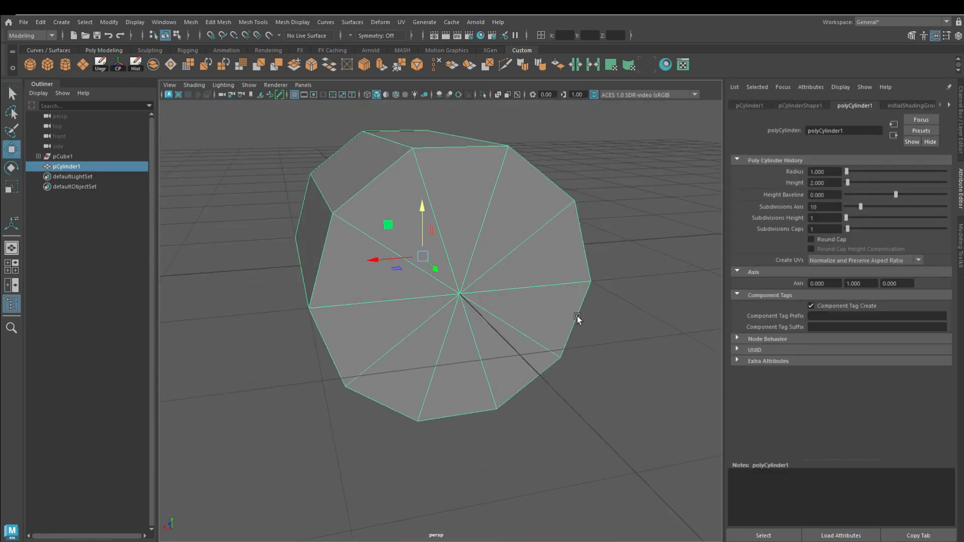
key("r")
Lower the cabin to a Translate Y of about -0.809 and scale the cylinder down to a small hanger above the roof.
left_click(414, 193)
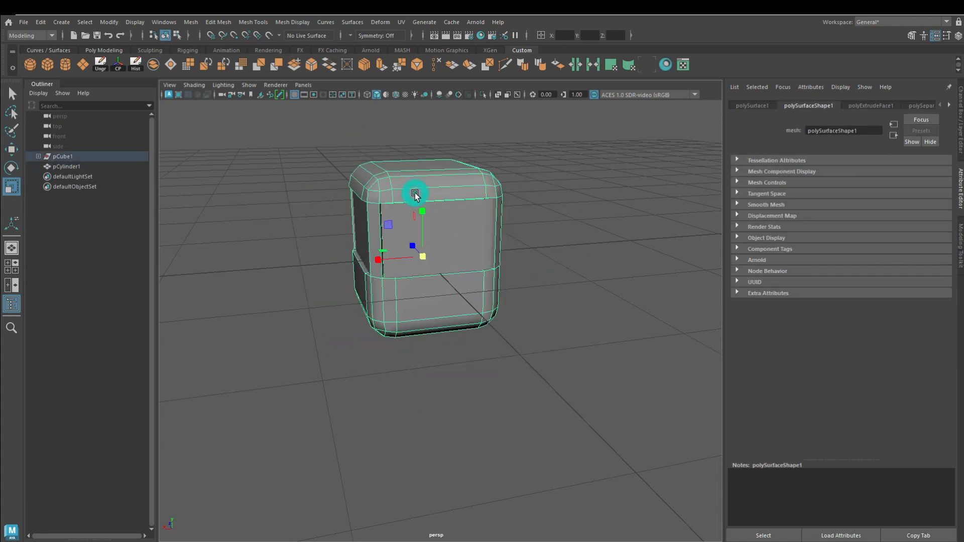
key("w")
left_click_drag(423, 210, 438, 312)
left_click(427, 254)
key("r")
left_click_drag(423, 257, 393, 253)
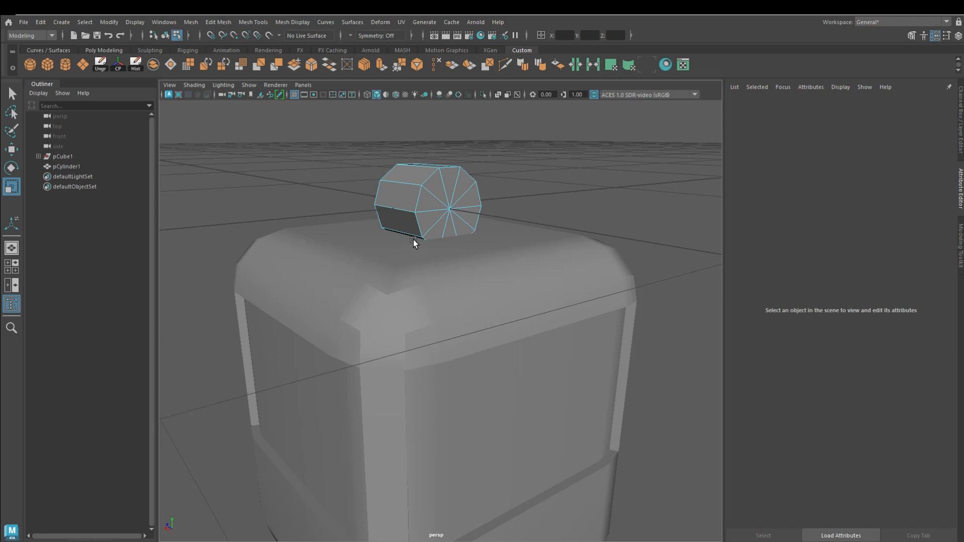
Reshape the small cylinder's lower edges into a straight-sided base for the hanger on the cabin roof.
left_click(414, 239)
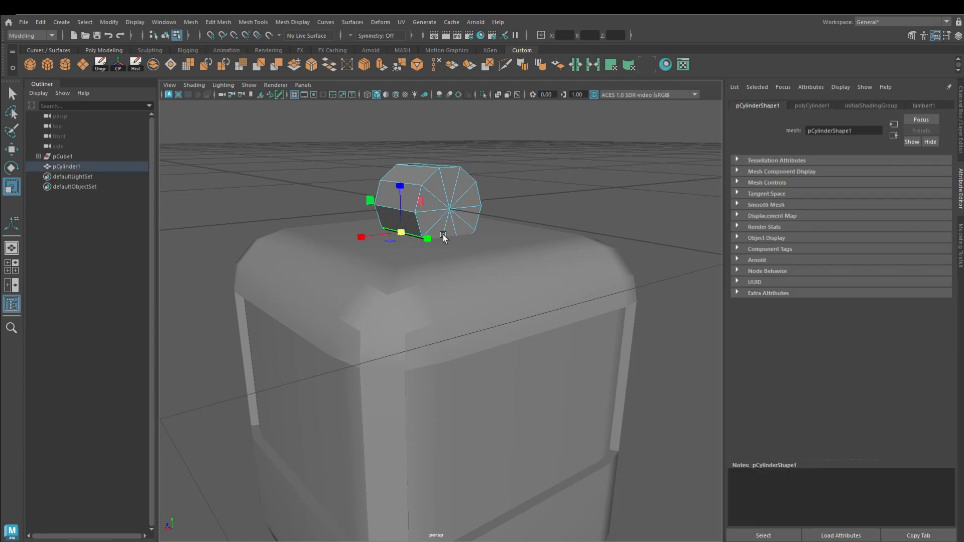
left_click_drag(443, 236, 491, 244, "alt")
left_click(501, 234, "shift")
key("ctrl+b")
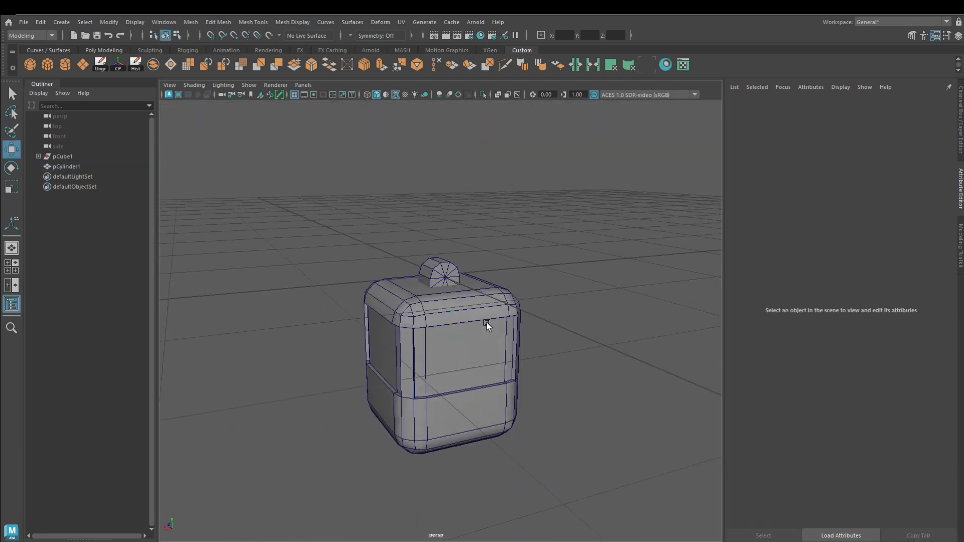
Combine the cabin pieces and the hanger cylinder into one mesh and delete its construction history.
left_click(66, 167)
left_click(63, 156)
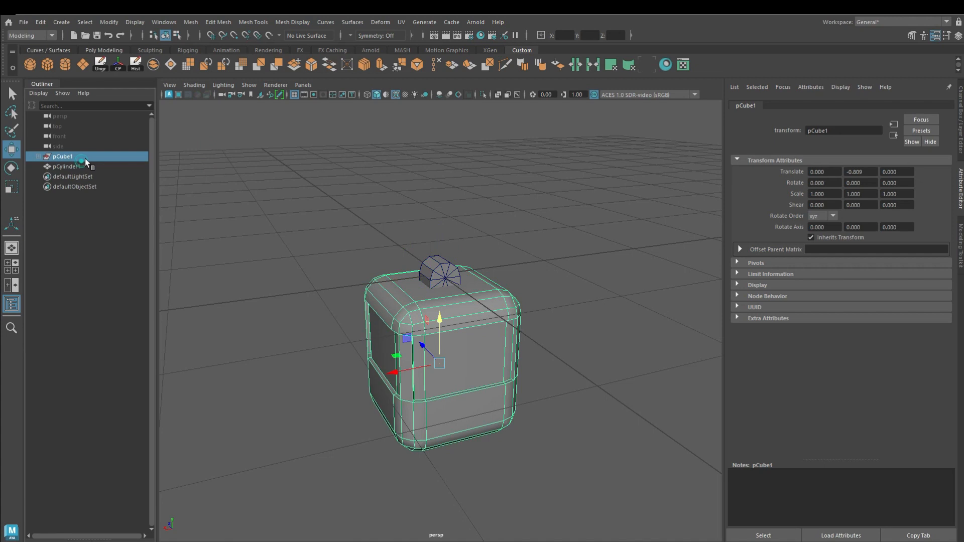
left_click(38, 157)
left_click(75, 226, "ctrl")
left_click(153, 65)
left_click(134, 67)
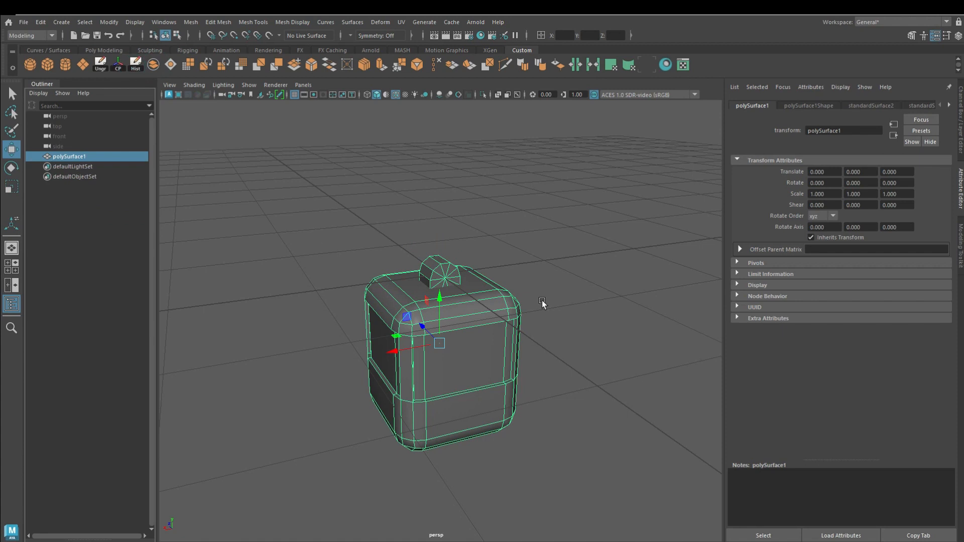
Place the combined cabin mesh's pivot at the world origin with X 0, Y 0 and Z 0.
type("d")
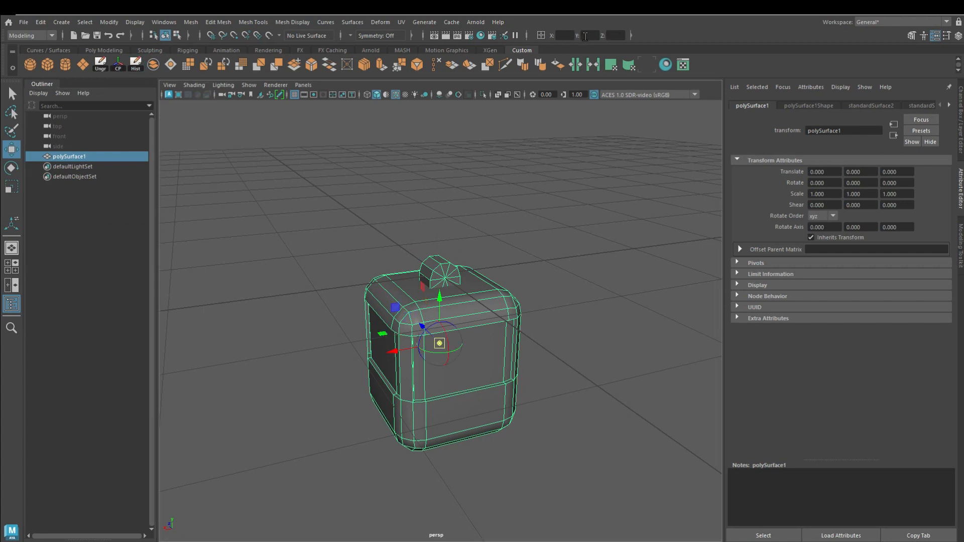
type("0")
left_click(586, 35)
type("0")
left_click(616, 36)
type("0")
key("Return")
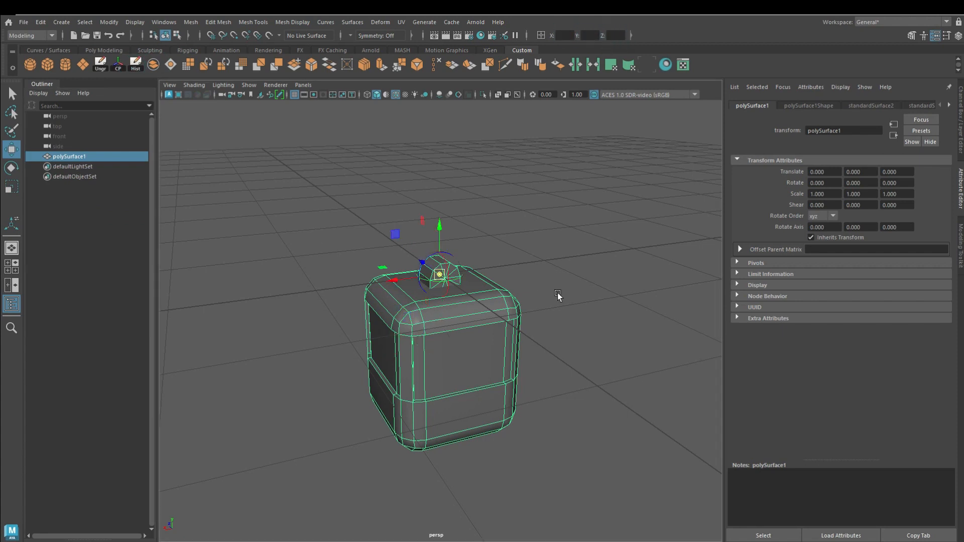
key("d")
Create a MASH network from the combined cabin mesh.
key("ctrl+a")
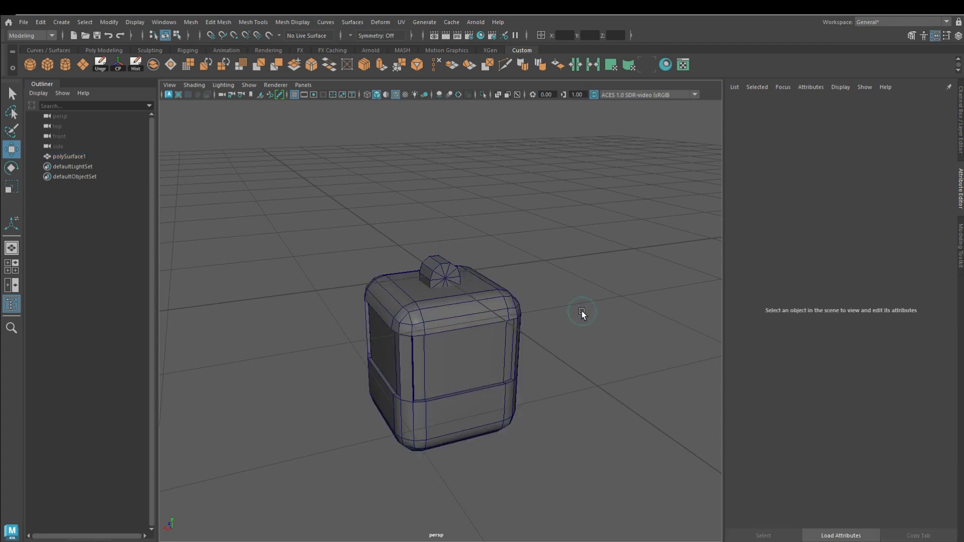
left_click(402, 51)
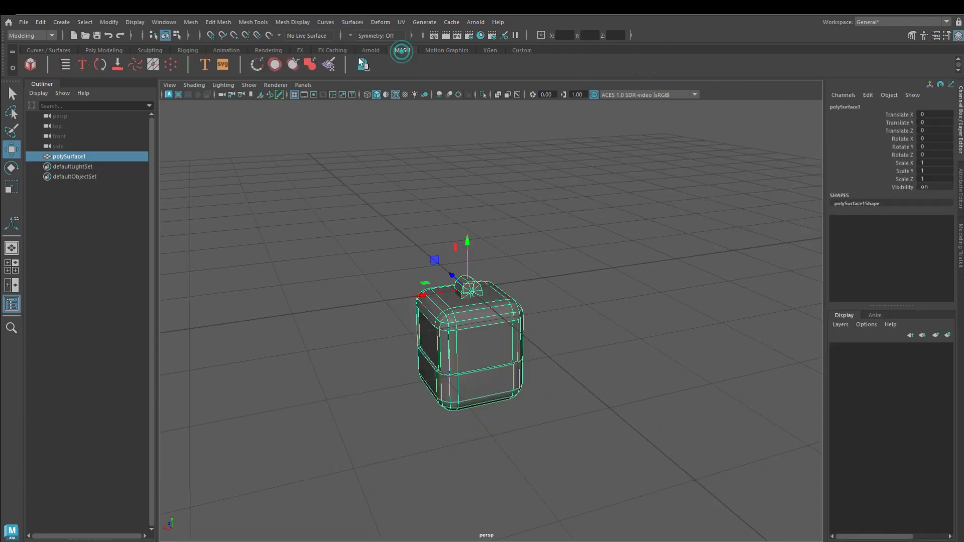
left_click(30, 64)
scroll(345, 297, "down", 5)
left_click_drag(306, 324, 655, 417, "alt")
Create a second cylinder for the wheel, rotated 90 degrees in X, with 12 axis subdivisions.
left_click(522, 50)
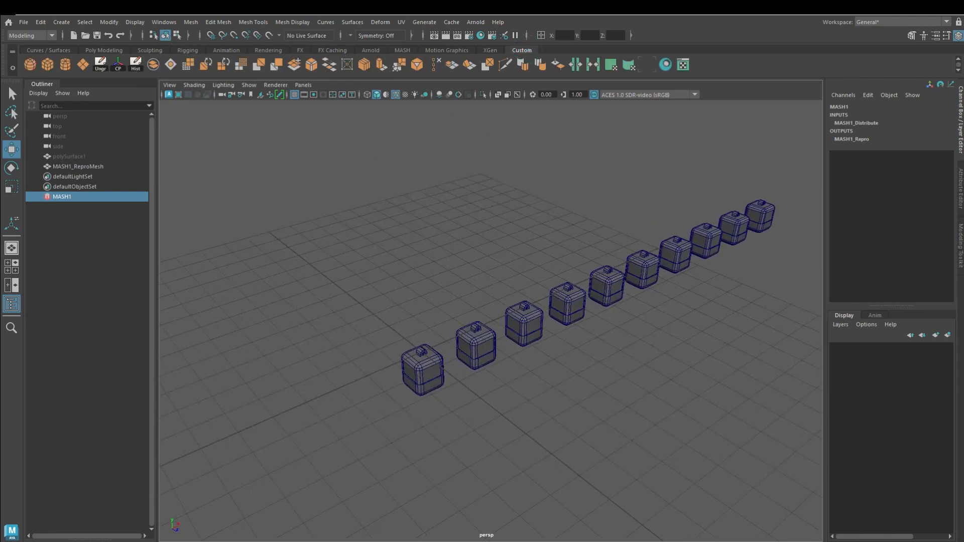
left_click(65, 65)
key("e")
left_click_drag(438, 332, 476, 385)
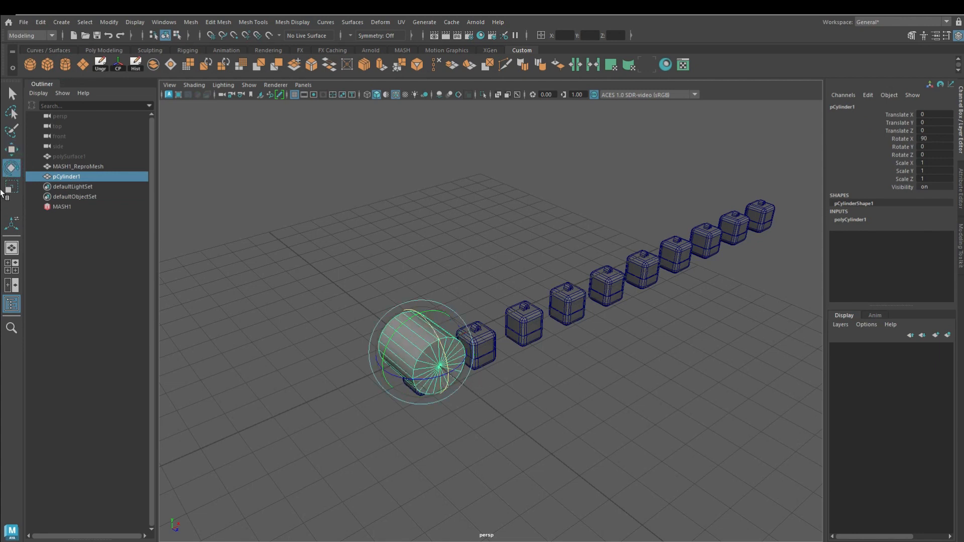
key("ctrl+a")
left_click(854, 105)
left_click_drag(880, 207, 864, 208)
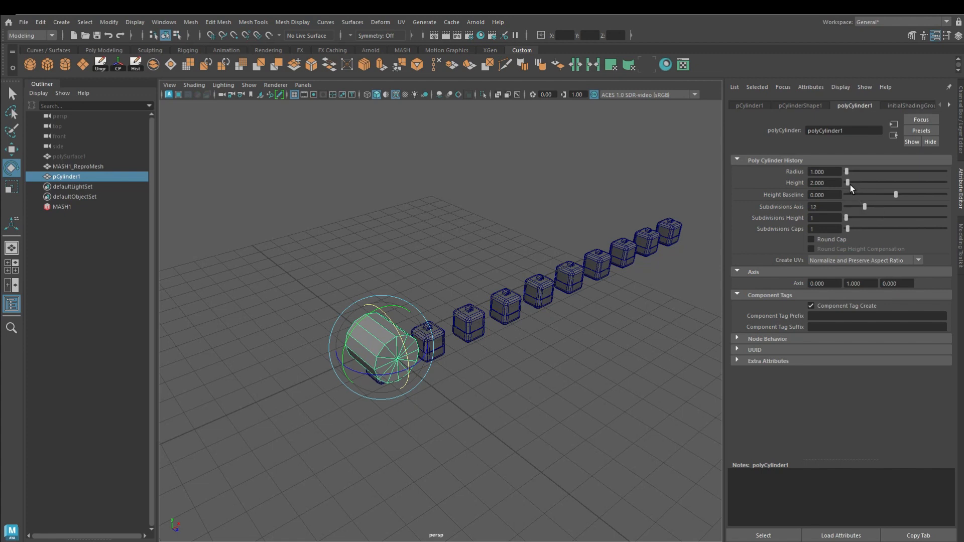
Scale the new cylinder into a large, flat wheel disc.
key("r")
left_click_drag(495, 312, 480, 366, "alt")
right_click_drag(480, 365, 568, 405, "alt")
left_click_drag(567, 405, 540, 337, "alt")
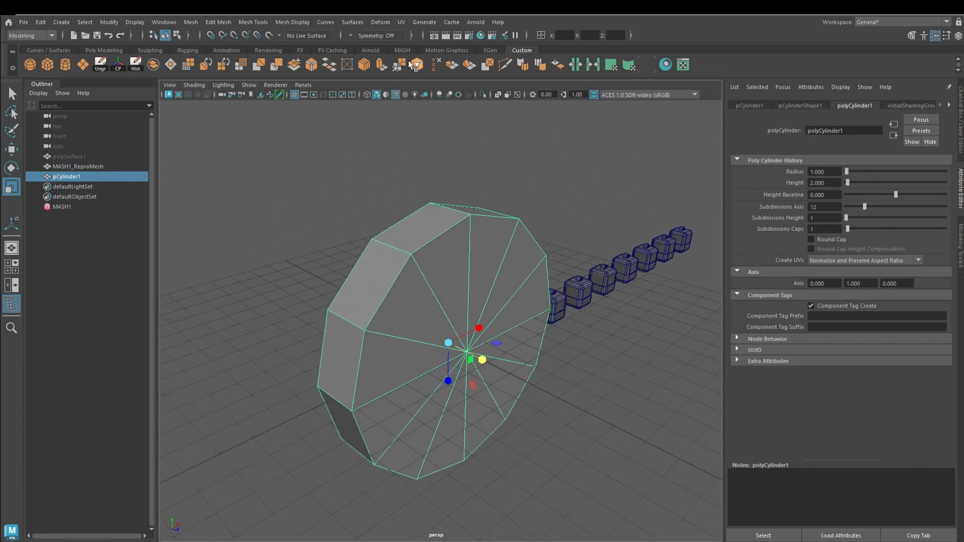
Set the MASH1 distribution type to Mesh and connect pCylinder1 as its input mesh.
left_click(61, 206)
left_click(810, 104)
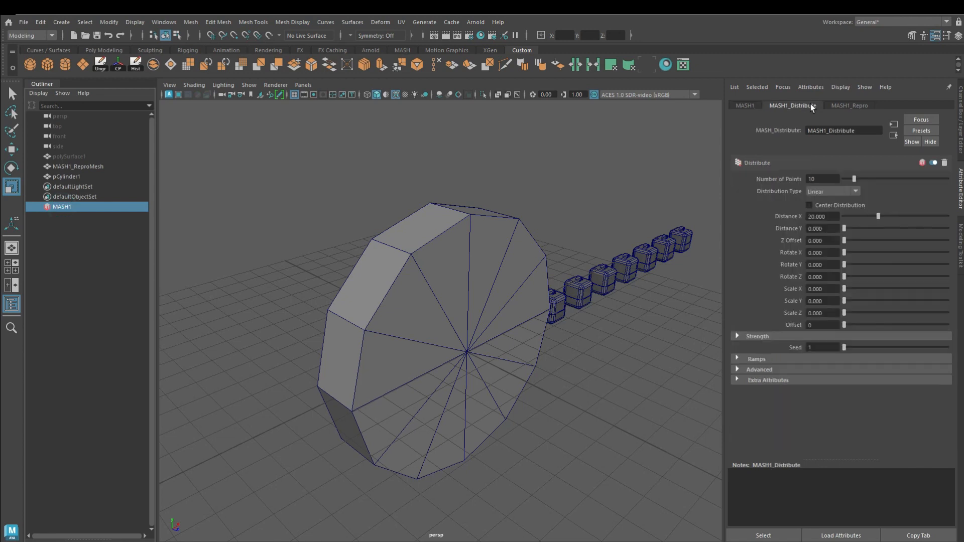
left_click(839, 191)
left_click(838, 234)
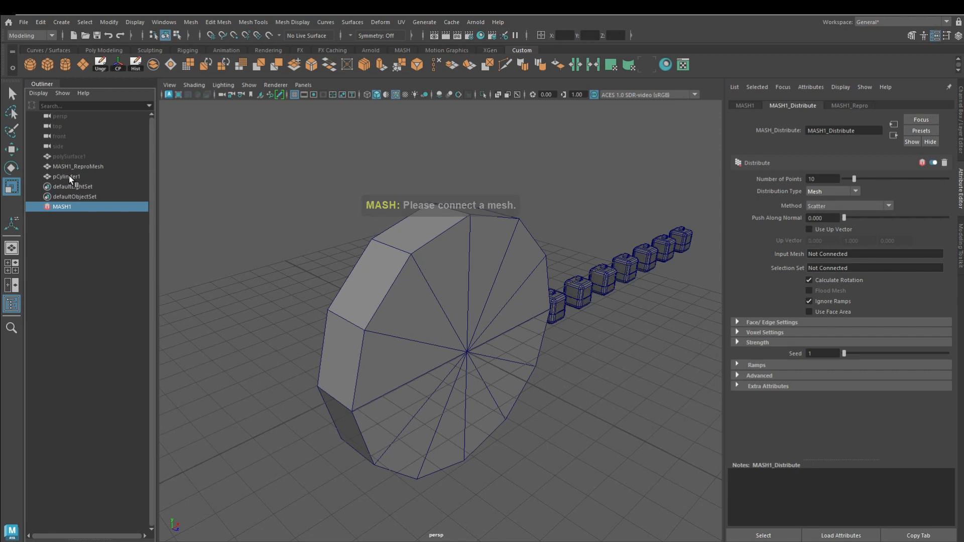
middle_click_drag(69, 176, 827, 180)
middle_click_drag(830, 269, 827, 254)
left_click_drag(644, 333, 513, 260, "alt")
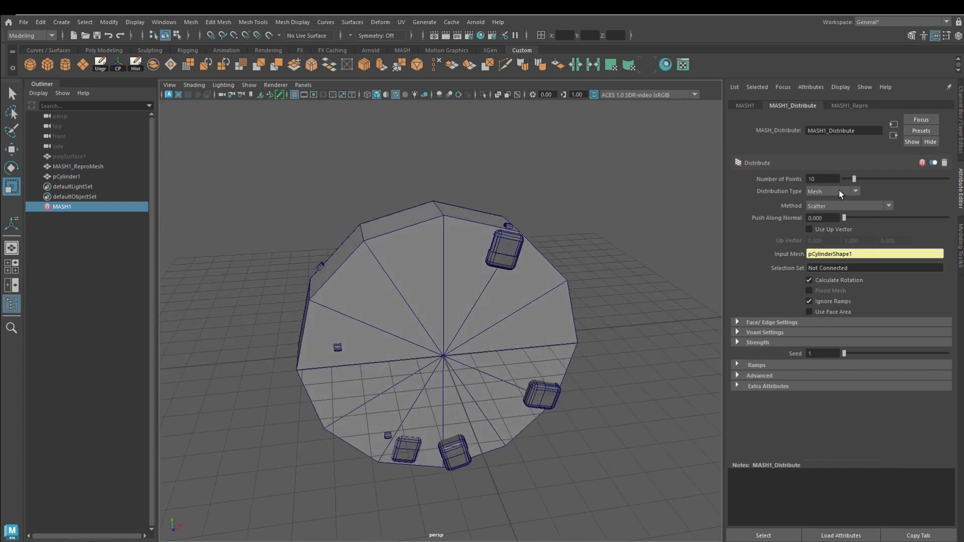
Set the MASH distribution's number of points to 12.
left_click(823, 179)
key("Return")
left_click(846, 192)
left_click(846, 192)
Set the MASH distribution method to Vertex and turn off Calculate Rotation so the cabins hang upright.
left_click(850, 206)
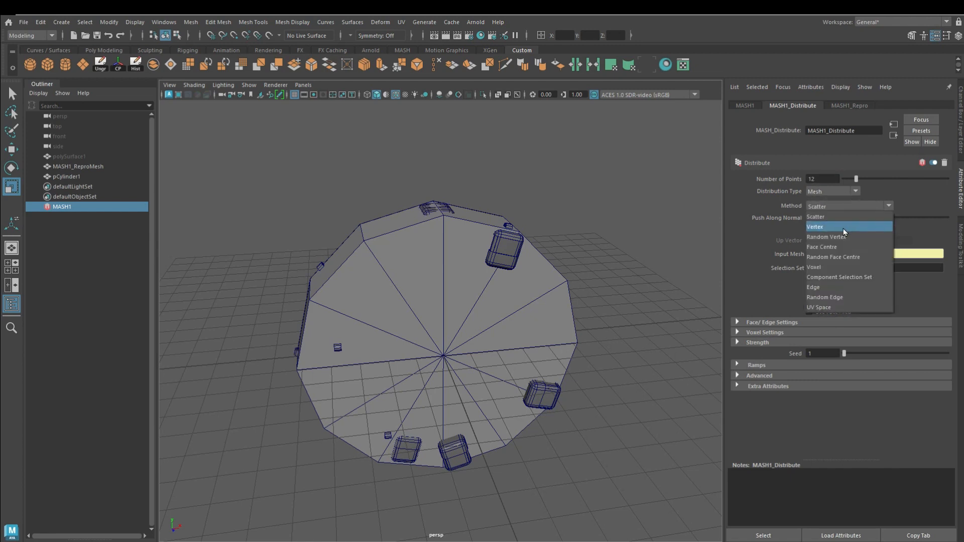
left_click(845, 229)
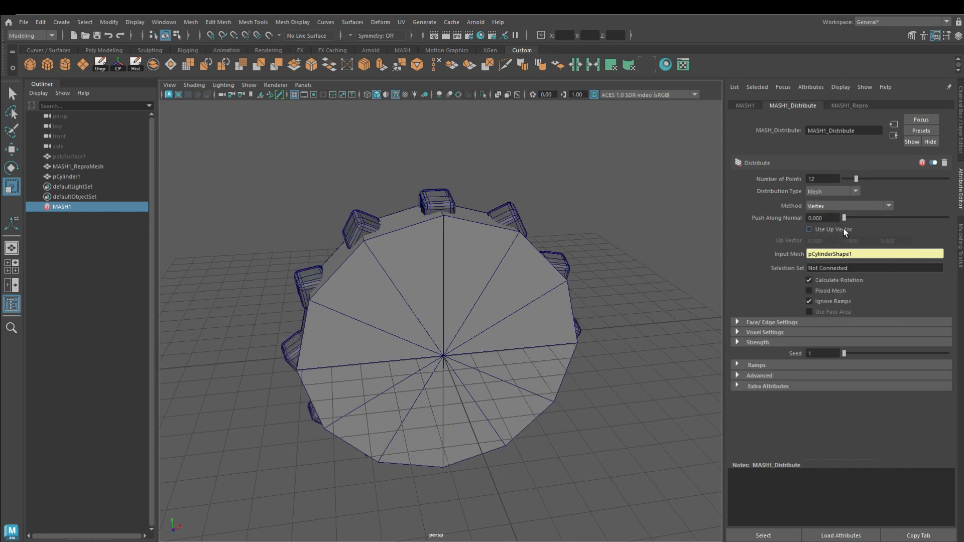
left_click_drag(520, 322, 638, 445, "alt")
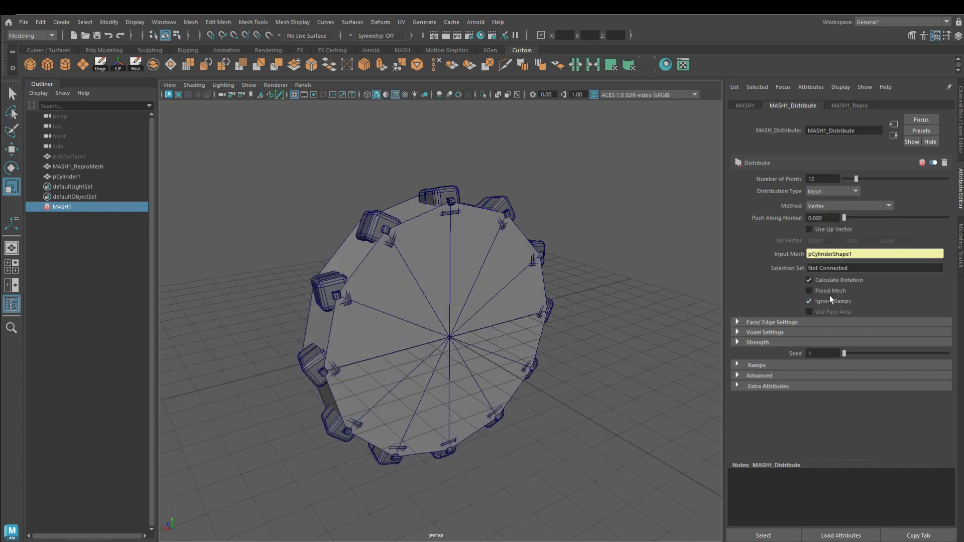
left_click(809, 280)
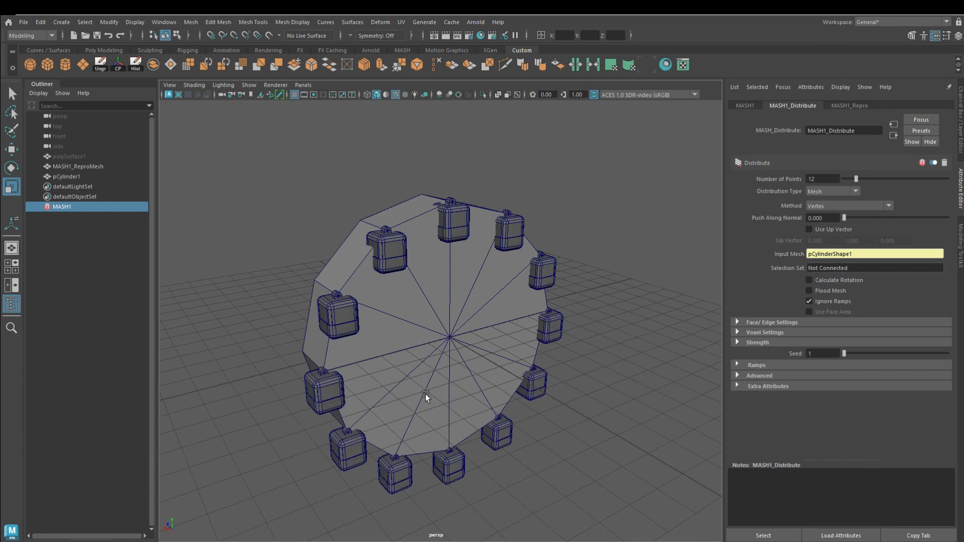
Make the hidden source cabin mesh polySurface1 visible.
left_click(83, 155)
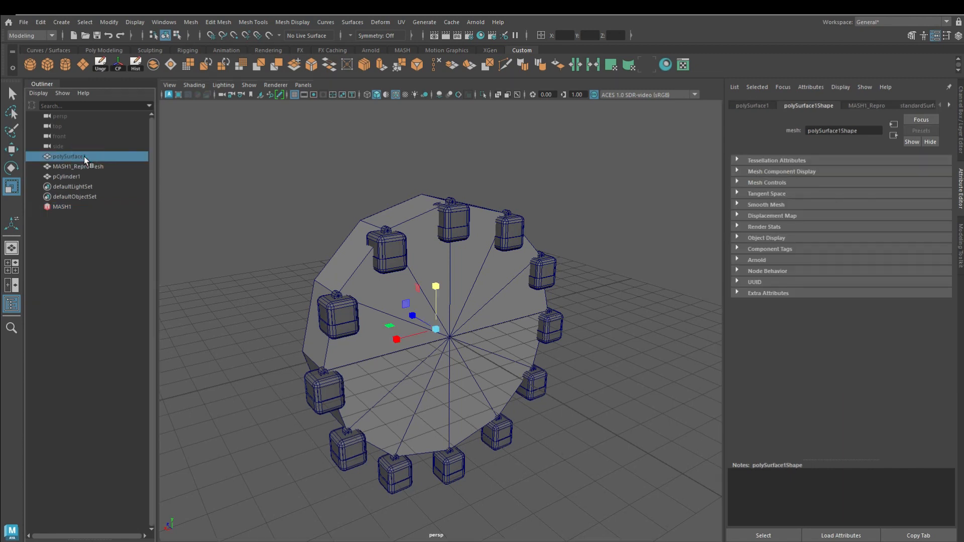
key("ctrl+a")
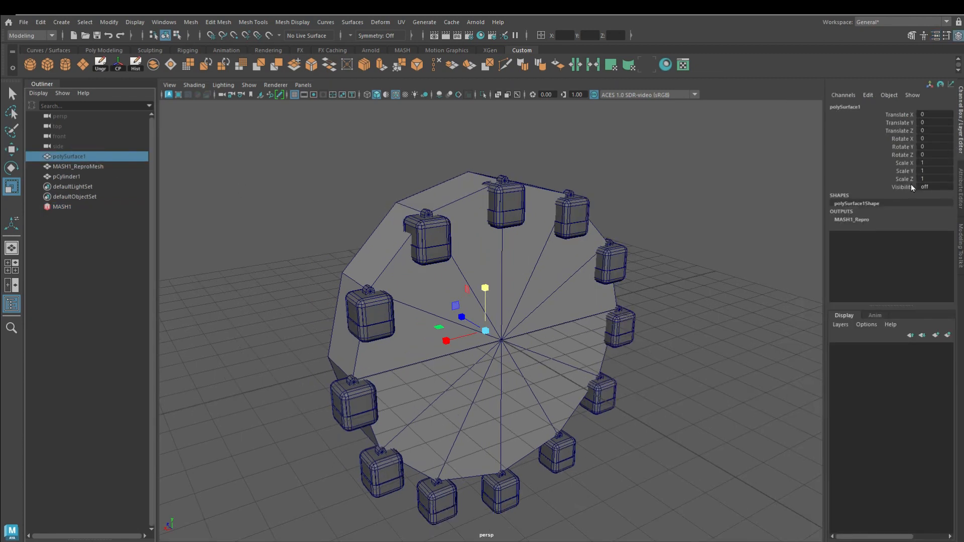
key("shift+h")
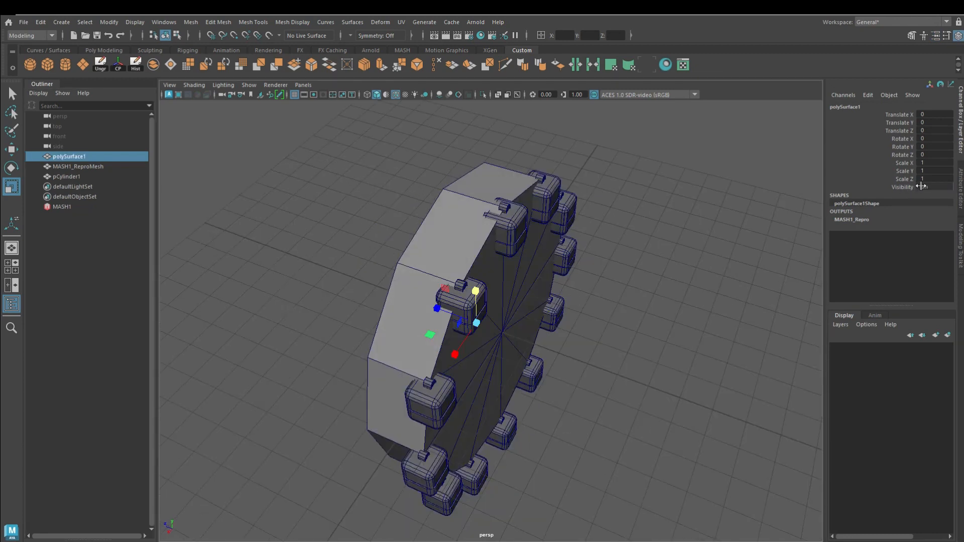
key("h")
key("h")
Isolate the source cabin, select its whole geometry and shift it along Z toward the middle of the wheel's thickness.
left_click(482, 94)
left_click_drag(400, 256, 631, 439)
key("w")
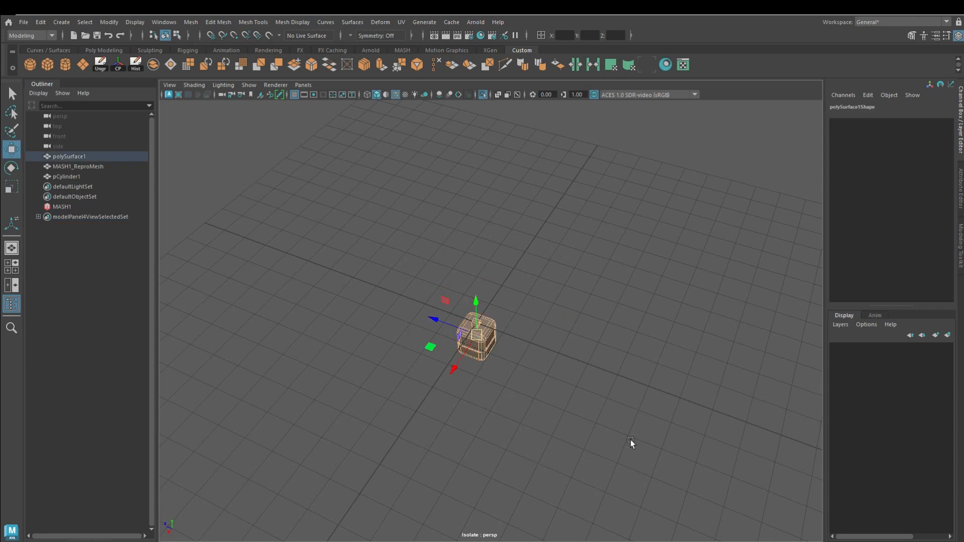
left_click_drag(450, 325, 424, 315)
left_click(482, 95)
left_click(631, 483)
Hide the source cabin mesh at the wheel's centre.
left_click_drag(631, 483, 358, 403, "alt")
left_click(514, 384)
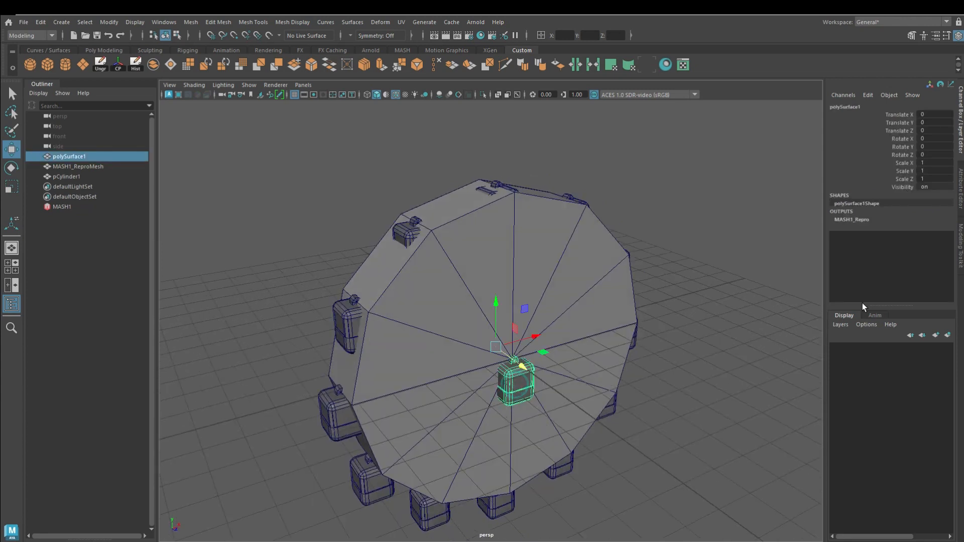
key("ctrl+h")
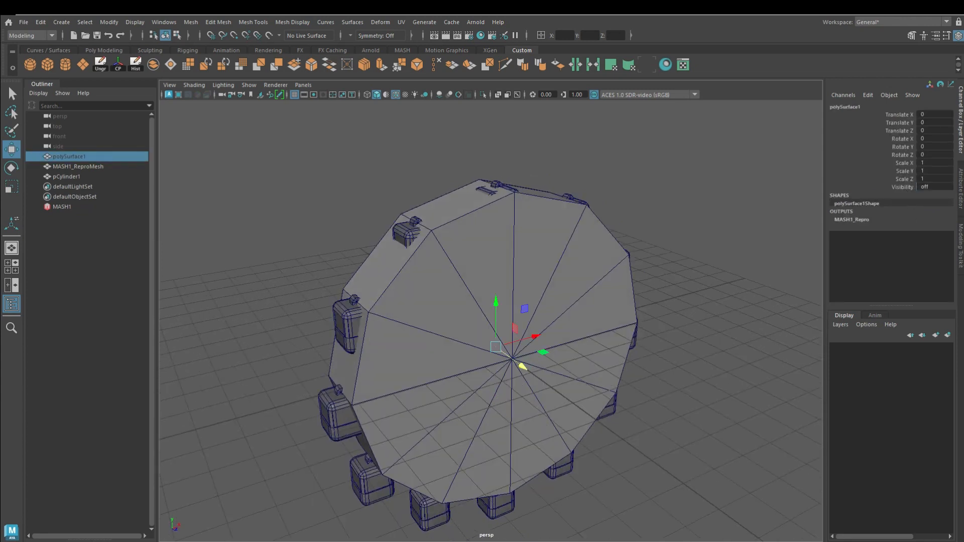
left_click(737, 263)
Create another cylinder at the wheel's centre with 8 axis subdivisions.
key("ctrl+a")
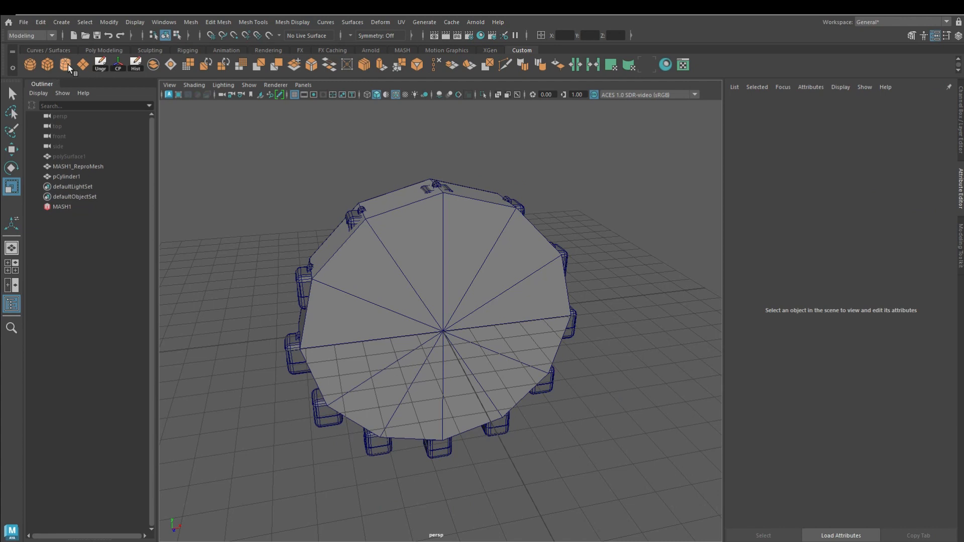
left_click(68, 64)
double_click(829, 209)
type("8")
key("Return")
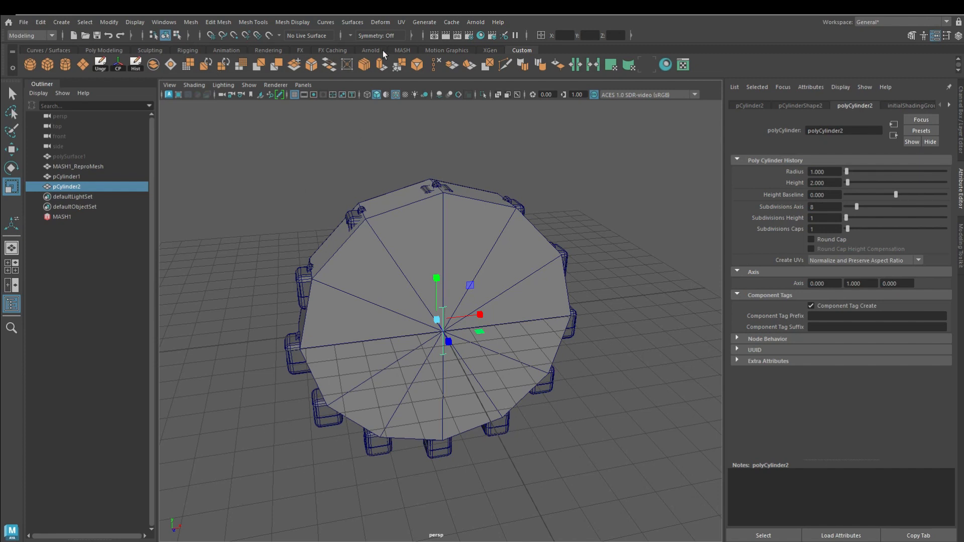
Create a MASH network from the new cylinder, using Mesh distribution with pCylinder1 as the input mesh.
left_click(402, 50)
left_click(31, 64)
left_click(848, 192)
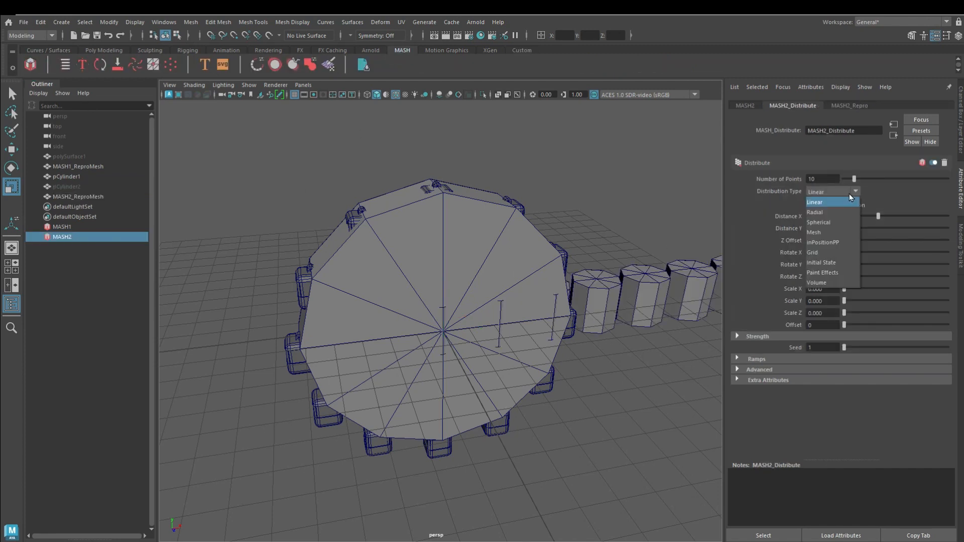
left_click(834, 228)
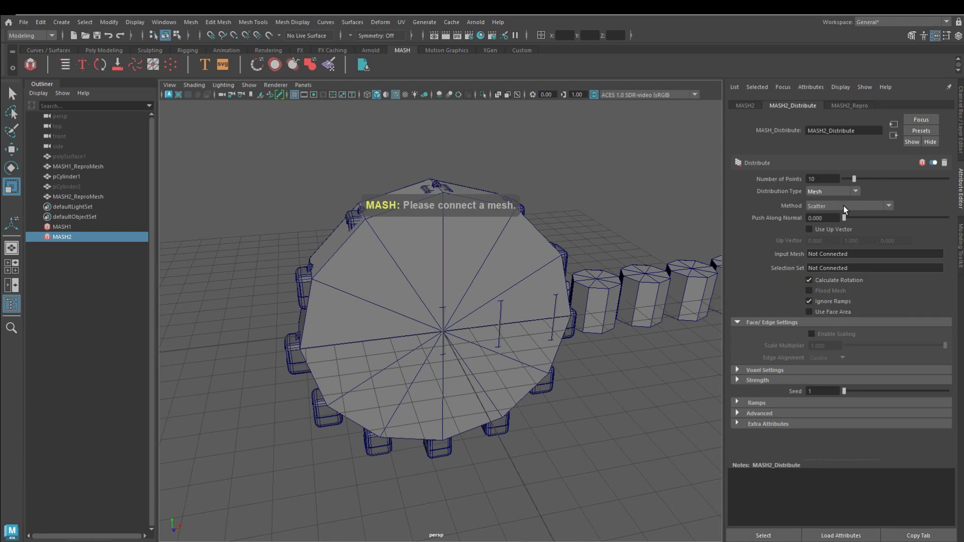
left_click(843, 206)
left_click(844, 207)
middle_click_drag(67, 177, 834, 255)
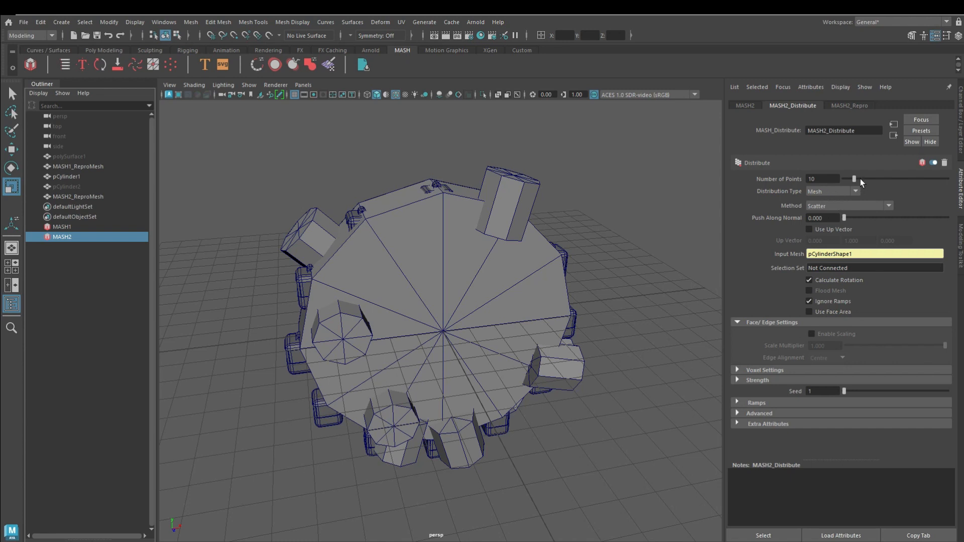
Distribute the strut copies by Edge with Flood Mesh on, and enable edge scaling with a 0.5 multiplier.
left_click(838, 206)
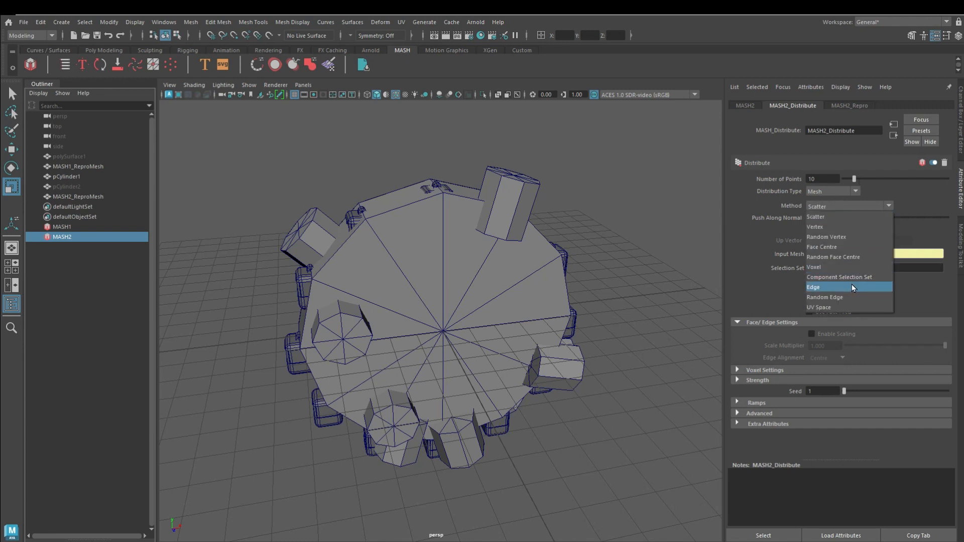
left_click(852, 286)
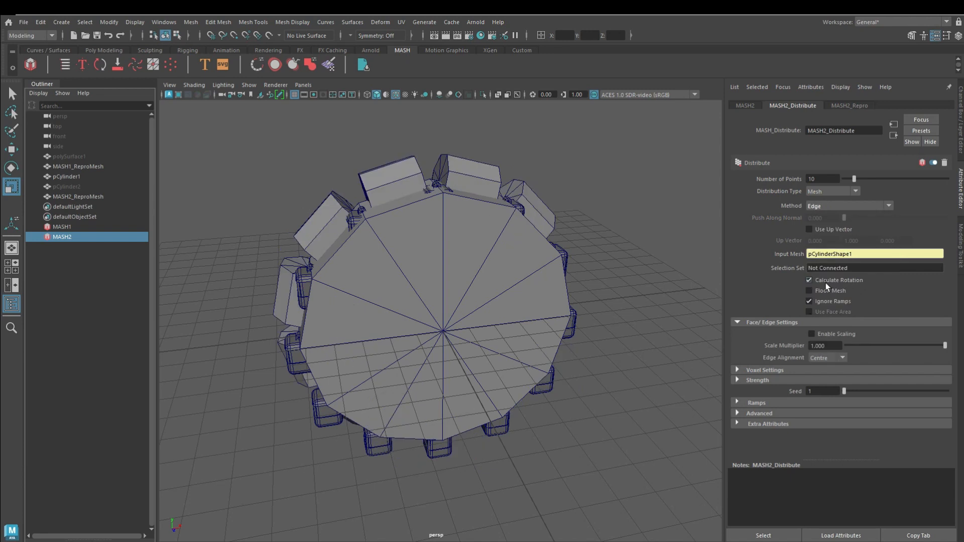
left_click(810, 291)
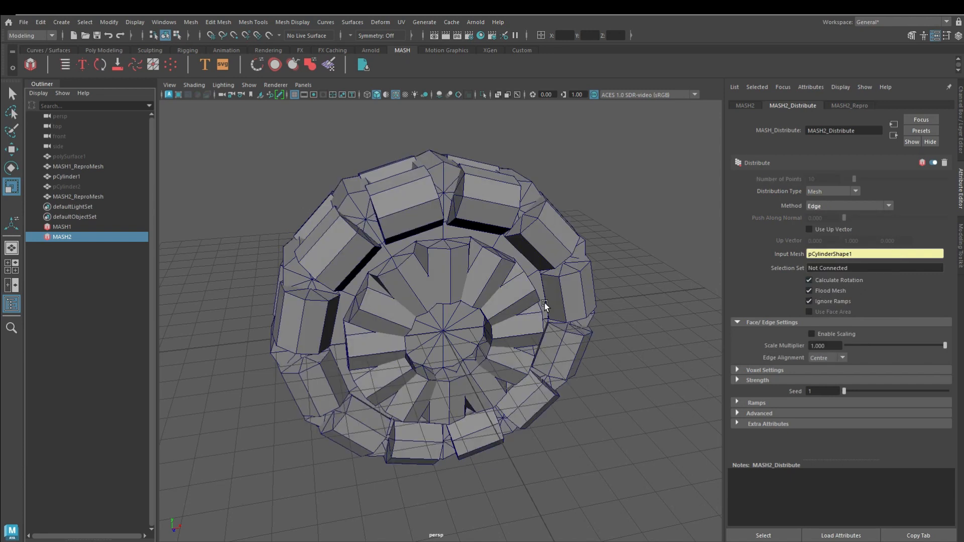
left_click(811, 334)
left_click_drag(945, 346, 896, 347)
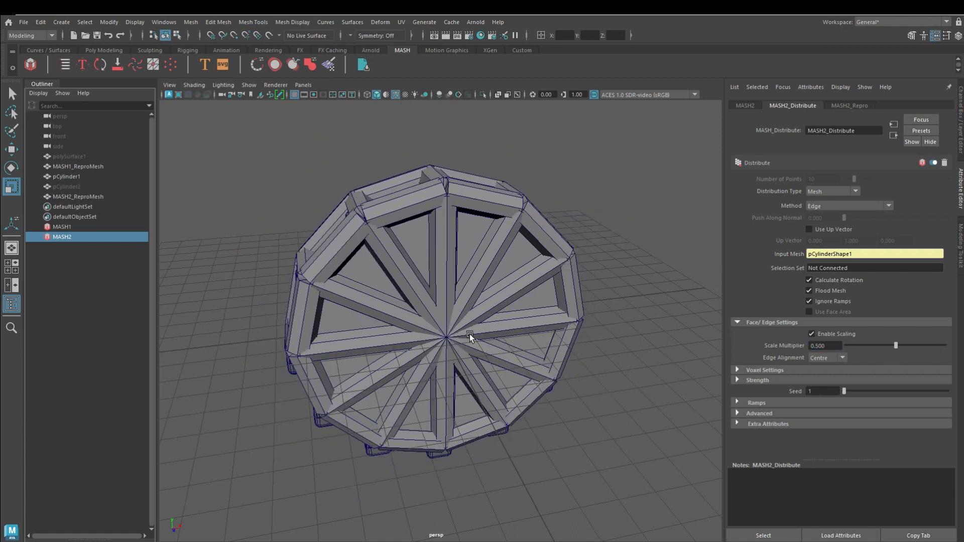
Scale the hidden source cylinder pCylinder2 to make the wheel's struts much thinner.
left_click(80, 186)
left_click_drag(567, 467, 552, 342, "alt")
scroll(530, 402, "up", 4)
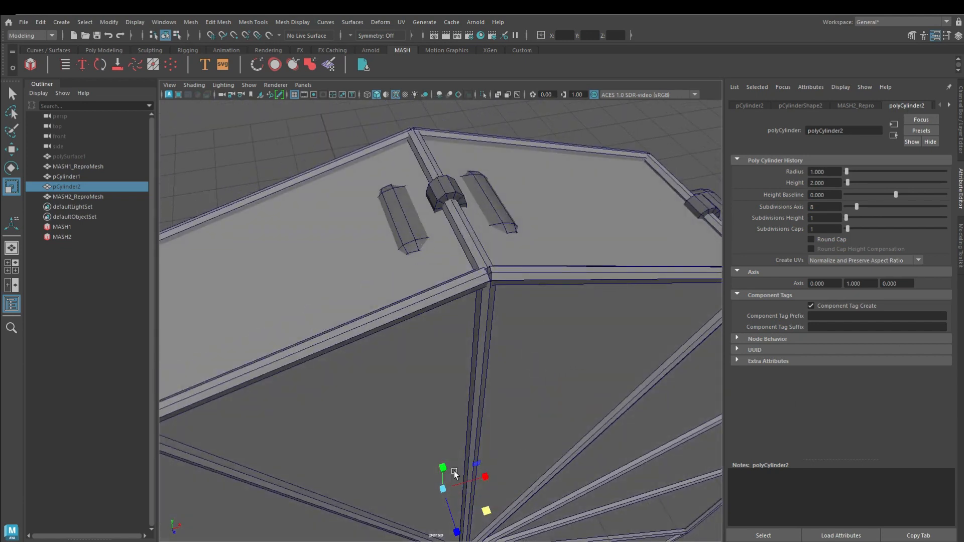
left_click_drag(443, 463, 471, 307, "alt")
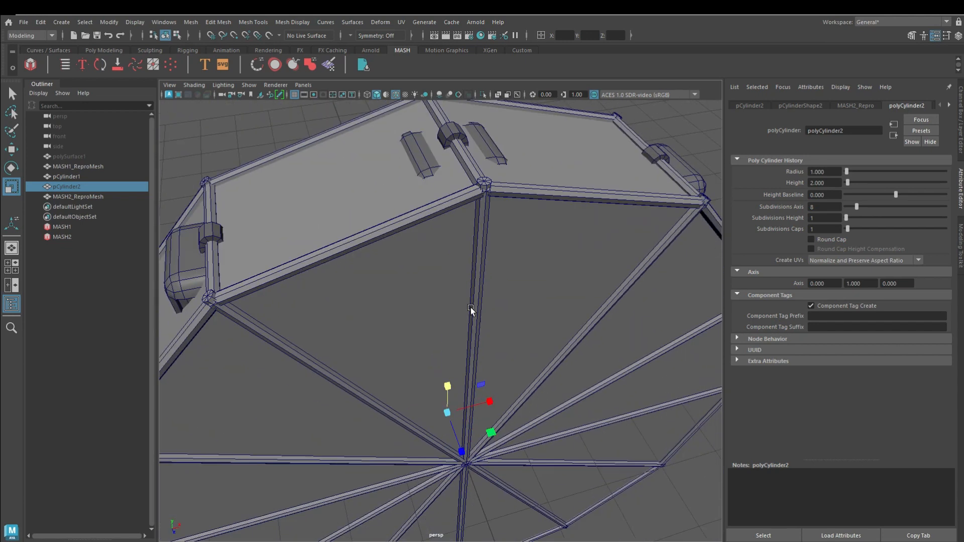
Isolate the source strut cylinder and pull the centre vertices of both end caps outward into points.
left_click(960, 120)
left_click(482, 94)
key("F9")
left_click(498, 387)
left_click_drag(499, 387, 442, 347, "alt")
left_click(509, 366, "shift")
left_click_drag(487, 331, 485, 327)
left_click(483, 94)
middle_click_drag(487, 206, 501, 421, "alt")
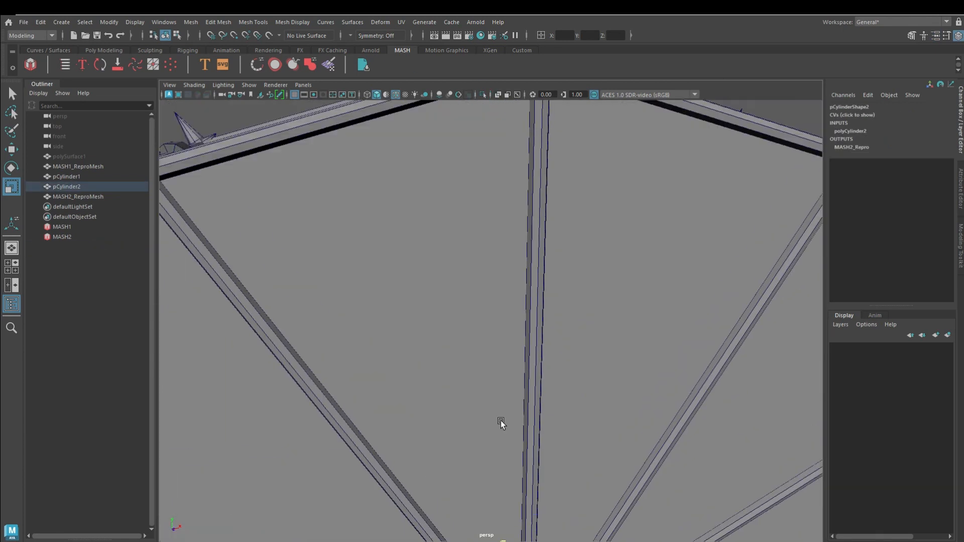
right_click_drag(501, 421, 467, 344, "alt")
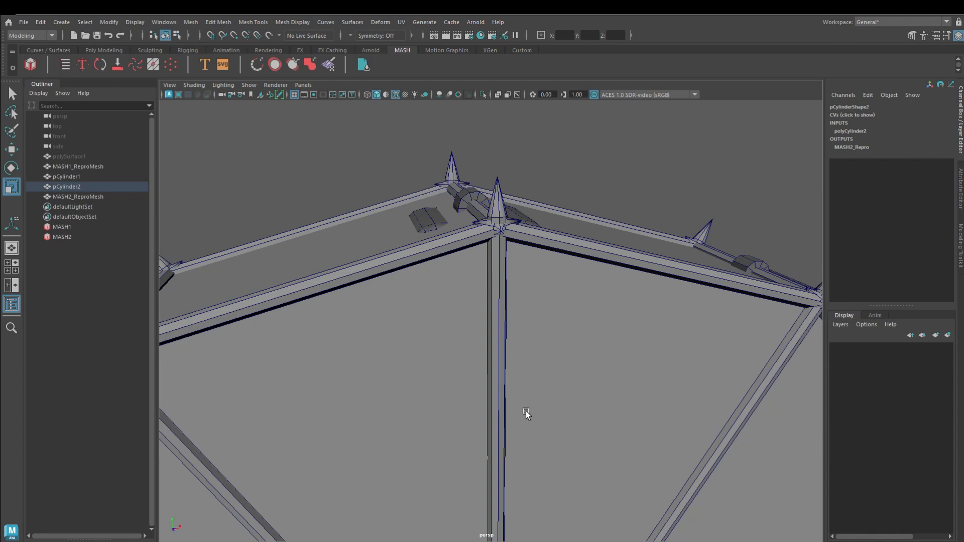
mouse_move(521, 416)
left_mouse_down("alt")
mouse_move(613, 469)
mouse_move(533, 420)
left_mouse_up("alt")
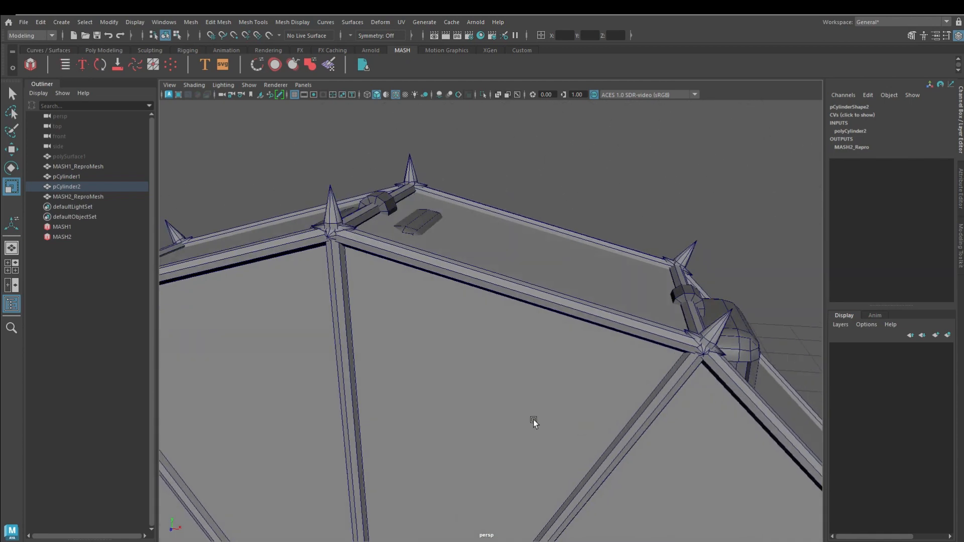
right_click_drag(533, 420, 553, 319, "alt")
Isolate the wheel cylinder, select the radial edges of its caps and connect them with an inner edge ring.
left_click_drag(553, 318, 702, 339, "alt")
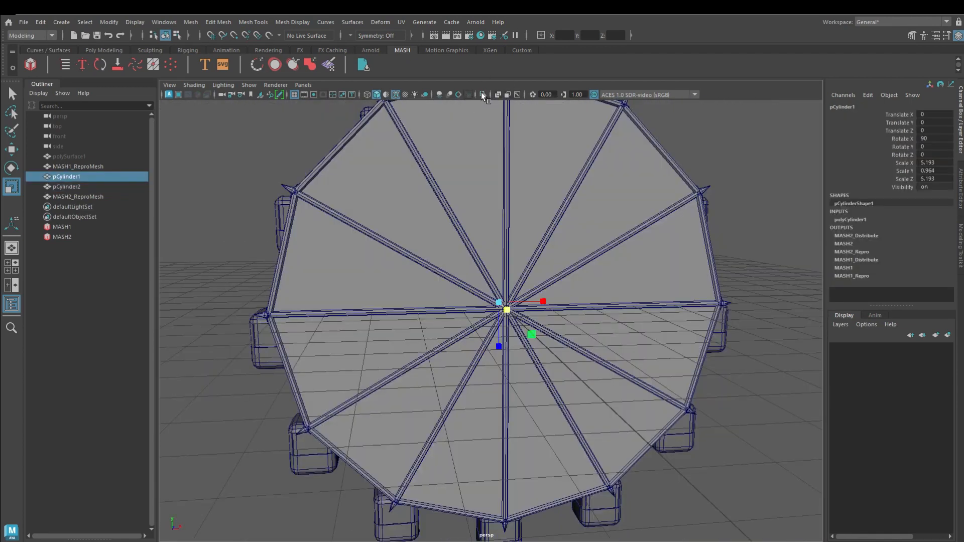
left_click(482, 94)
right_click_drag(401, 235, 402, 204)
left_click_drag(516, 342, 517, 346, "alt")
left_click_drag(454, 260, 548, 332)
mouse_move(306, 328)
left_mouse_down("alt")
mouse_move(439, 333)
mouse_move(321, 341)
mouse_move(307, 332)
left_mouse_up("alt")
left_click(482, 94)
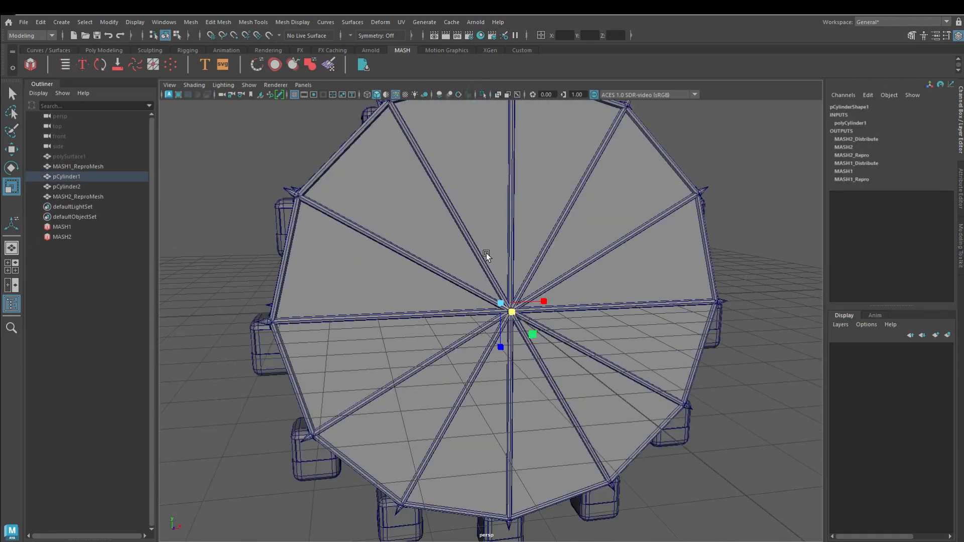
left_click_drag(486, 253, 482, 261, "alt")
left_click(515, 51)
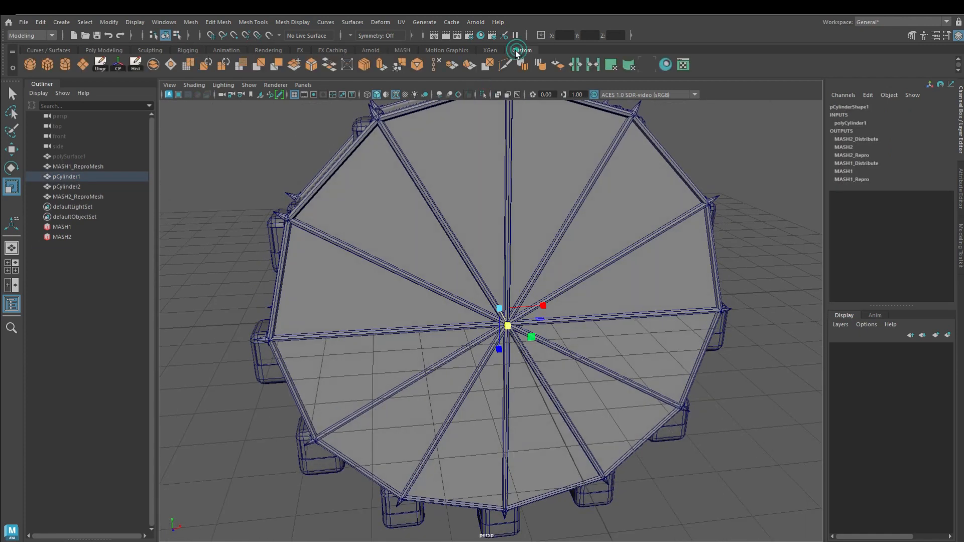
left_click(365, 65)
left_click_drag(271, 345, 400, 344, "alt")
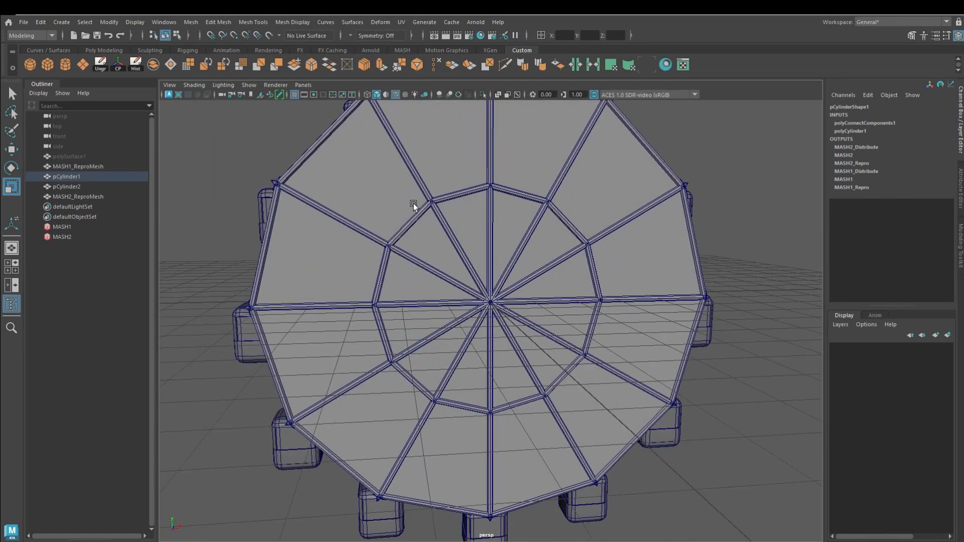
Isolate the wheel cylinder and rotate the inner edge loops of both caps by half a segment.
key("F8")
left_click(484, 95)
double_click(409, 224)
left_click_drag(409, 224, 355, 298, "alt")
double_click(408, 273, "shift")
left_click_drag(460, 257, 471, 249)
Select the outer band of faces on each cap of the wheel cylinder and triangulate them.
left_click_drag(436, 209, 394, 196, "alt")
left_click(379, 193)
left_click(331, 254, "shift")
key("q")
double_click(383, 190)
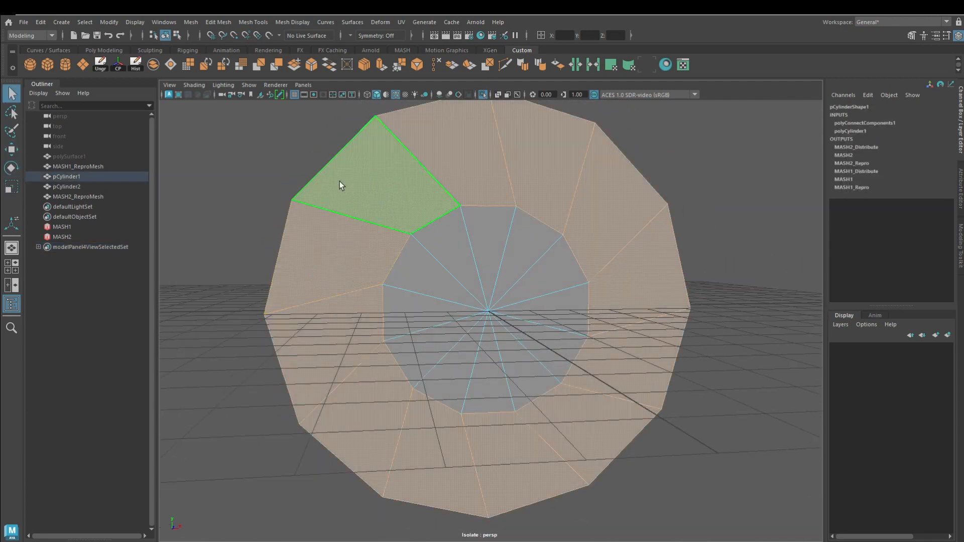
left_click(262, 68)
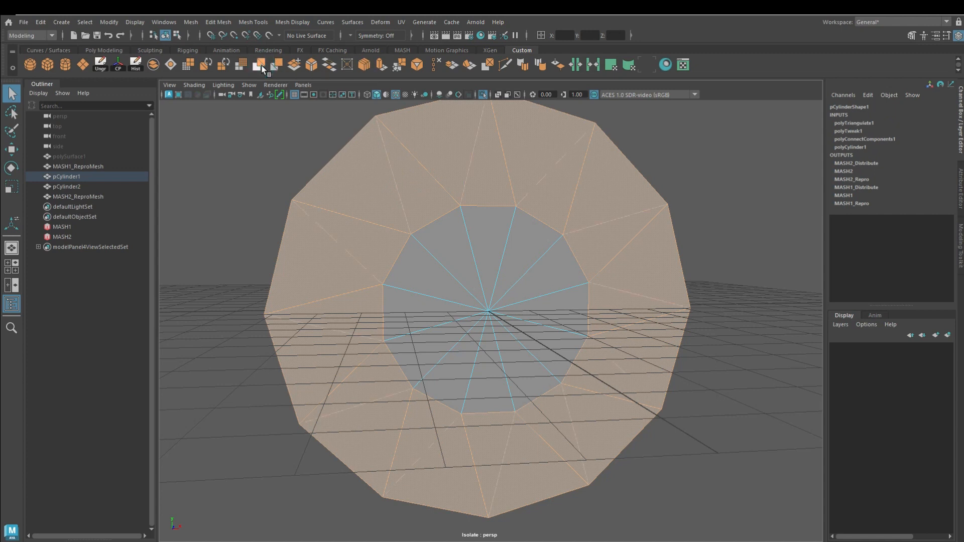
left_click_drag(312, 408, 525, 329, "alt")
left_click(640, 248)
double_click(648, 349, "shift")
left_click(257, 69)
Show the whole scene, return the wheel cylinder to object mode and hide it to expose the strut framework.
left_click_drag(568, 361, 412, 326, "alt")
left_click(483, 94)
right_click_drag(639, 249, 748, 193)
left_click(745, 201)
right_click_drag(723, 331, 710, 342, "alt")
left_click_drag(710, 343, 549, 336, "alt")
left_click(549, 336)
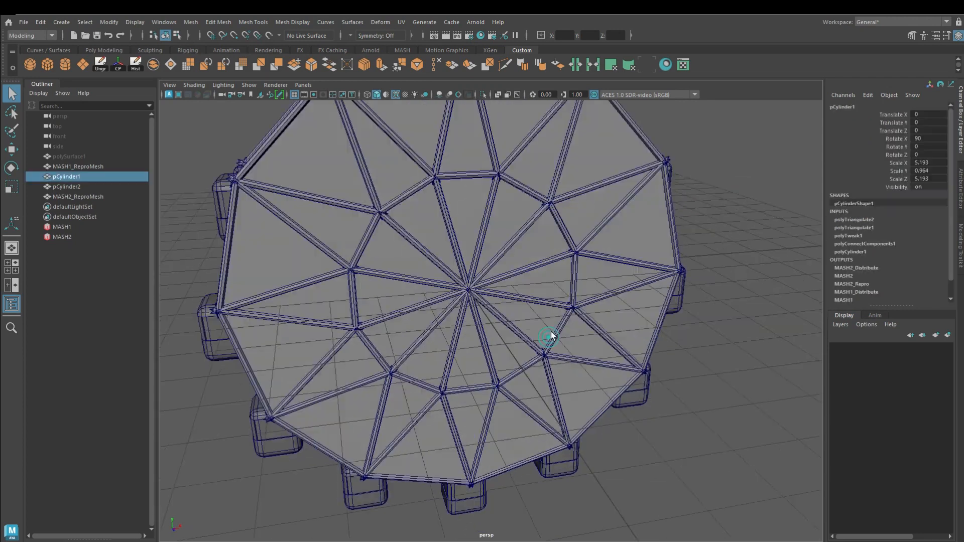
right_click_drag(549, 336, 512, 327, "alt")
scroll(781, 276, "down", 3)
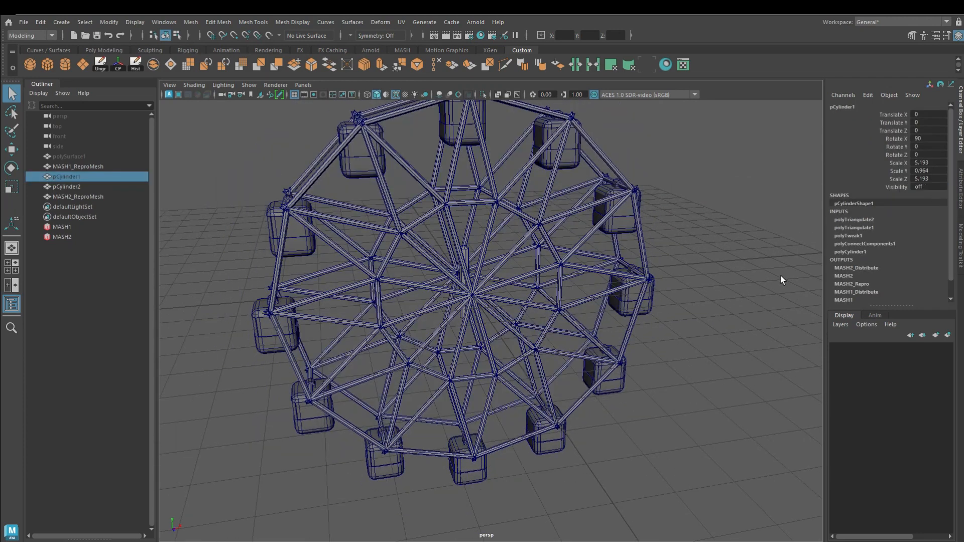
key("ctrl+h")
left_click_drag(699, 283, 478, 278, "alt")
left_click(478, 278)
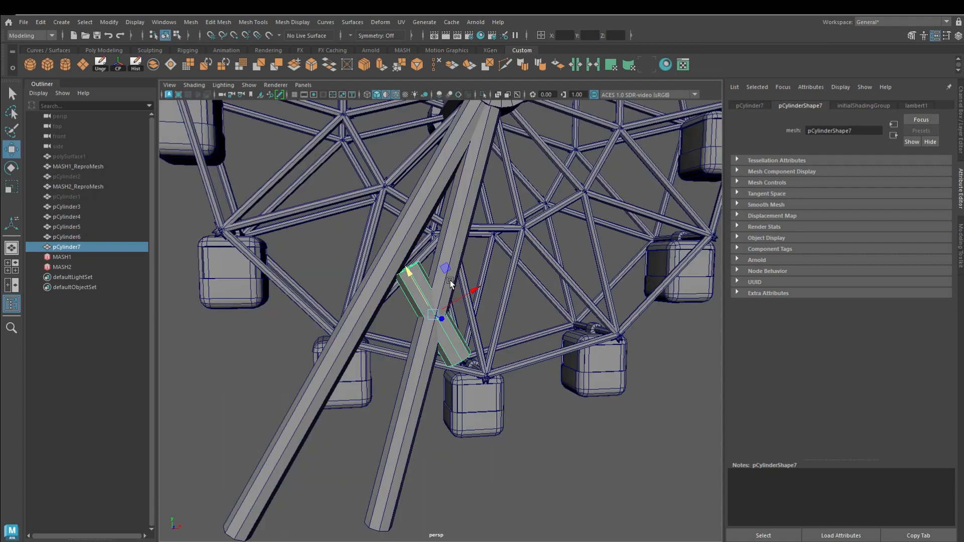
Move duplicated short cylinders into place as zigzag cross-braces between the two support legs.
left_click(439, 267)
left_click(421, 272)
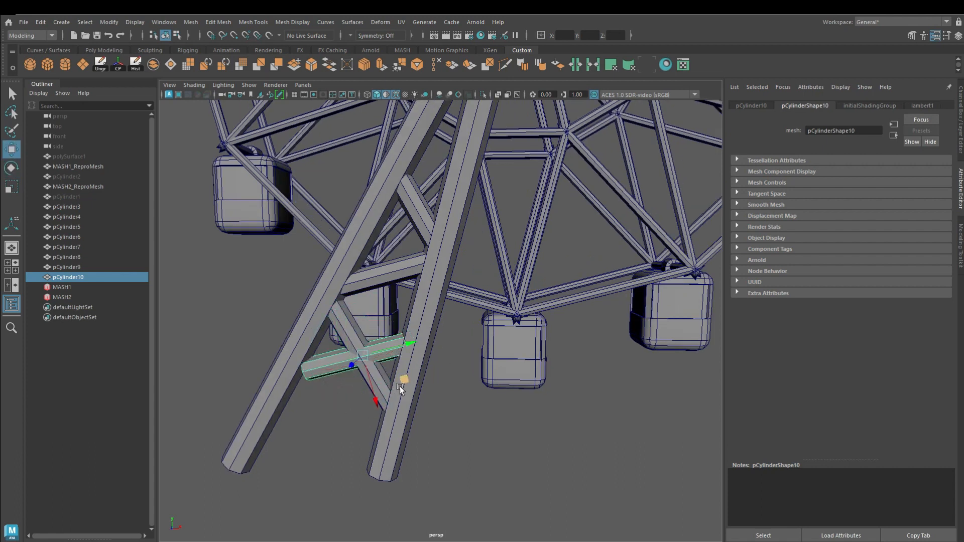
left_click_drag(400, 389, 366, 442)
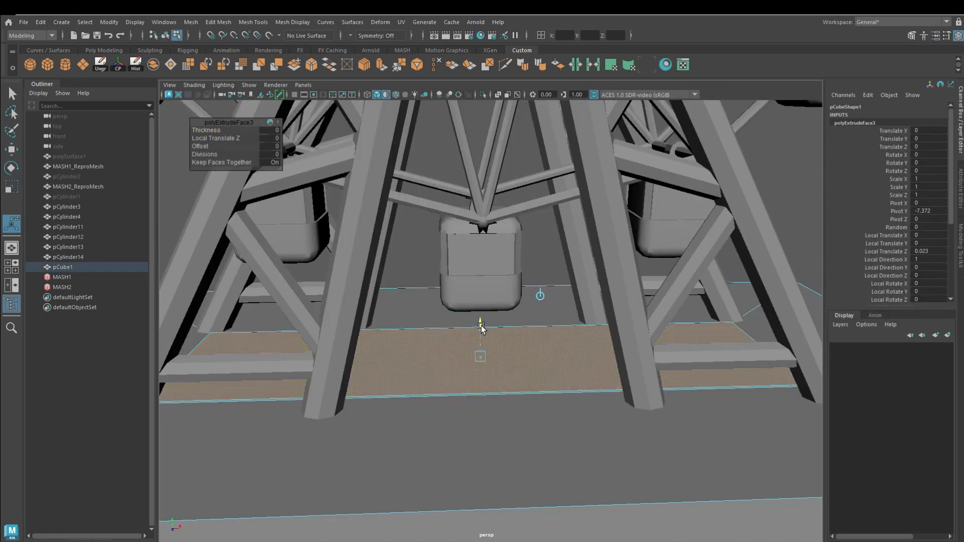
Raise the extruded middle faces of the base block beneath the wheel to form a boarding platform.
left_click_drag(480, 322, 487, 288)
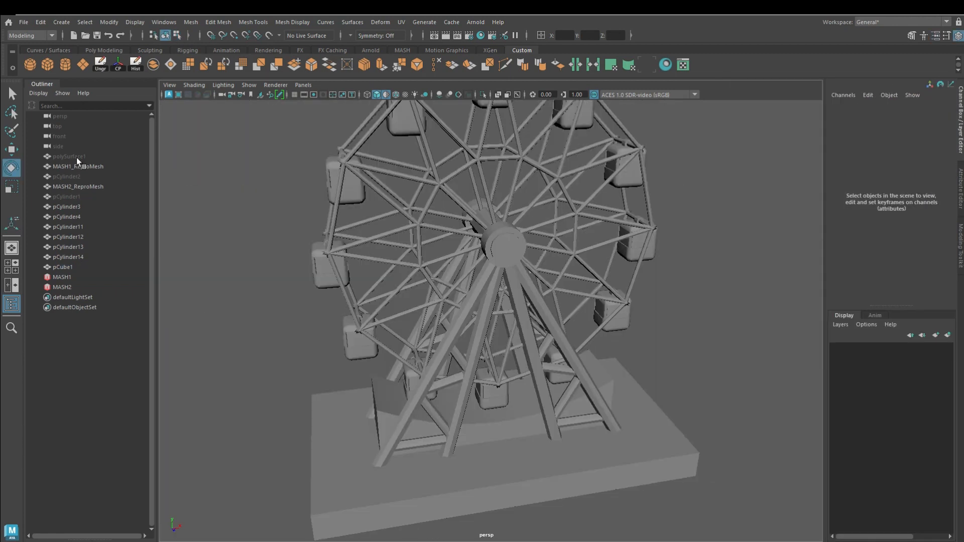
Try rotating the hidden wheel cylinder pCylinder1 about its axle and undo the rotation.
left_click(70, 196)
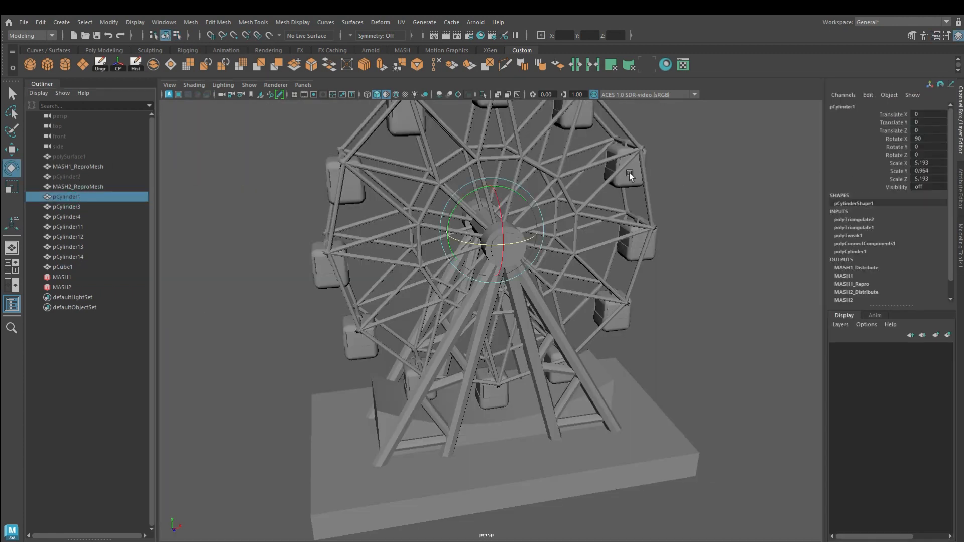
left_click_drag(466, 197, 376, 234)
key("ctrl+z")
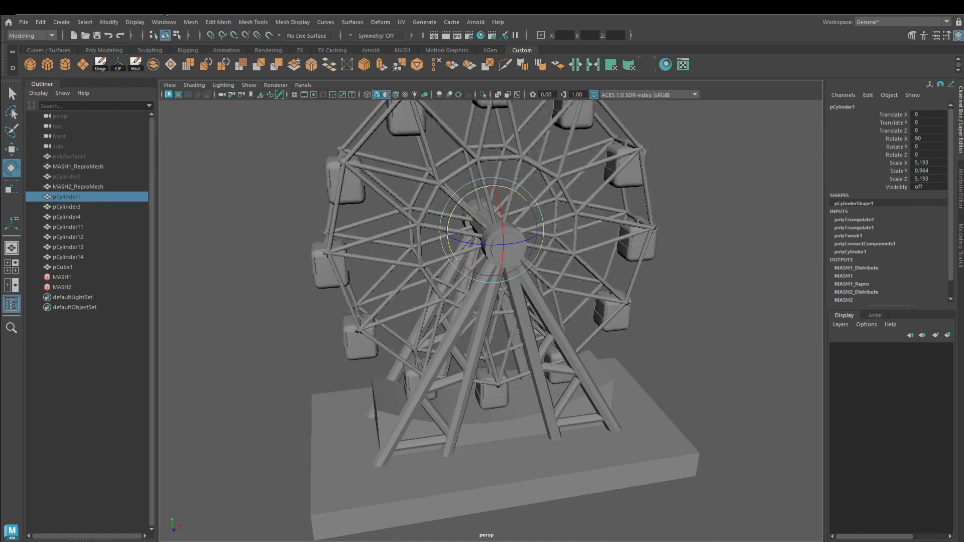
Display the time slider and keyframe the wheel cylinder's full turn, with Rotate Z at 360 on frame 701.
left_click(163, 21)
mouse_move(193, 120)
left_click(292, 138)
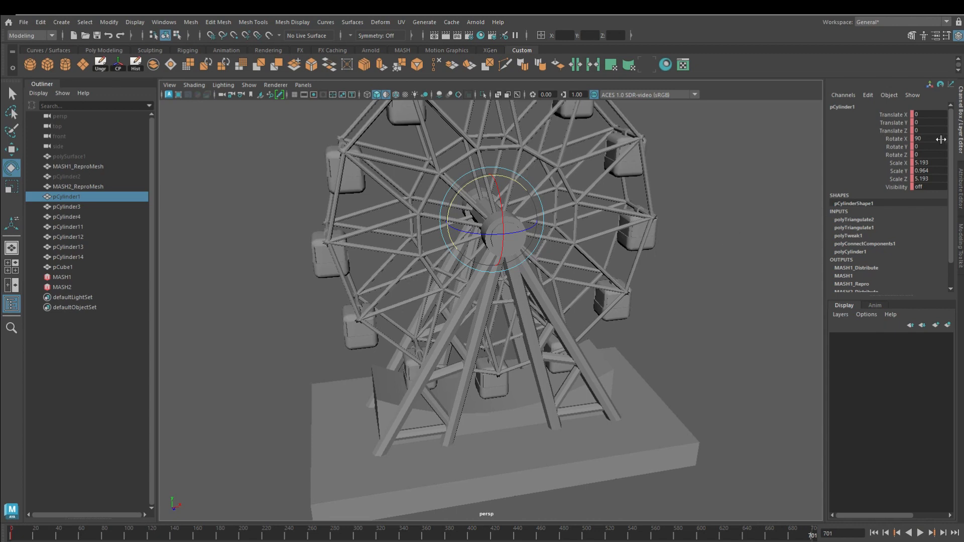
left_click_drag(471, 179, 452, 194)
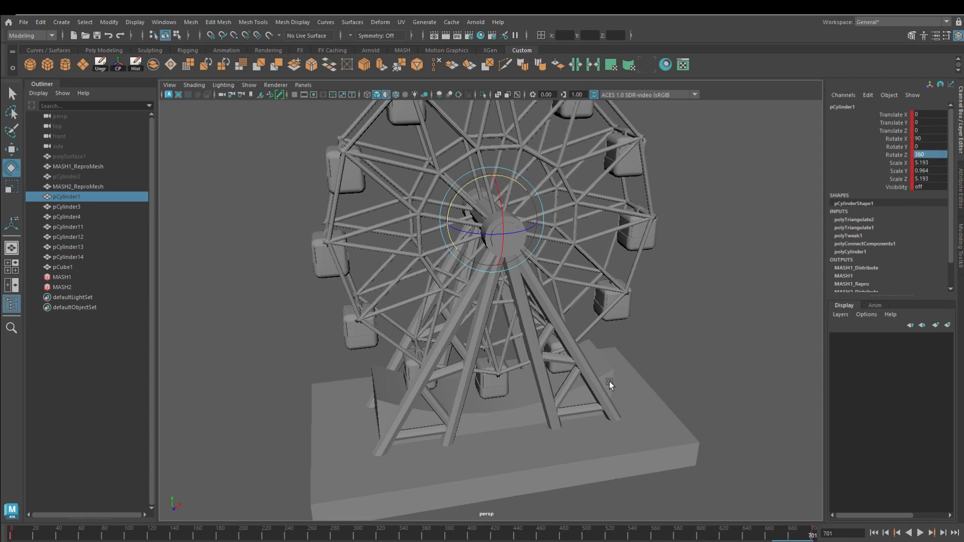
Make the wheel cylinder's animation curves linear in the Graph Editor and close the editor.
left_click(153, 21)
mouse_move(212, 74)
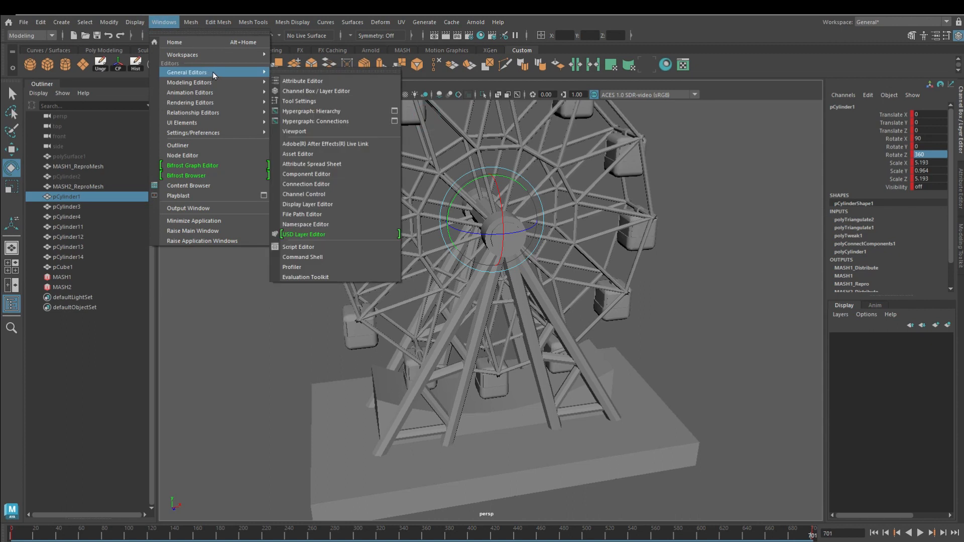
mouse_move(223, 93)
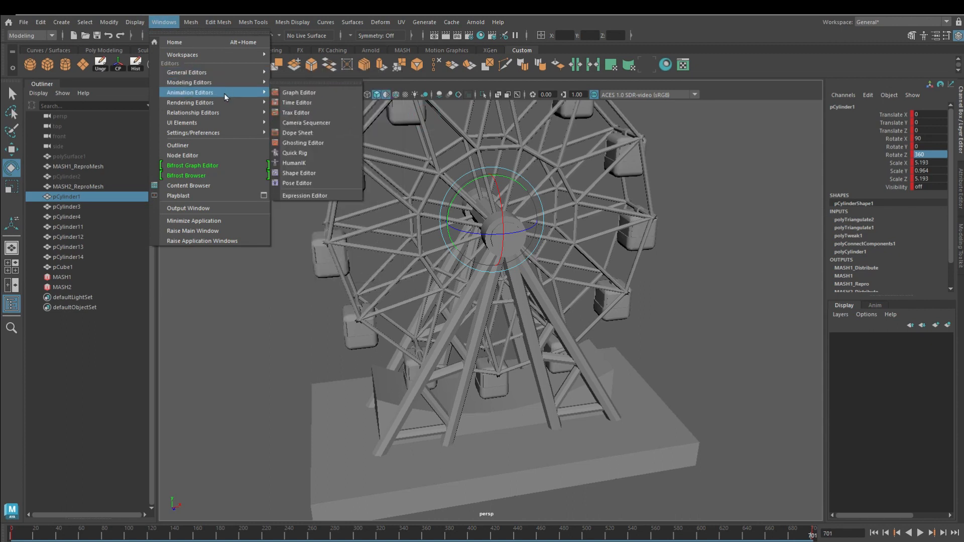
left_click(298, 93)
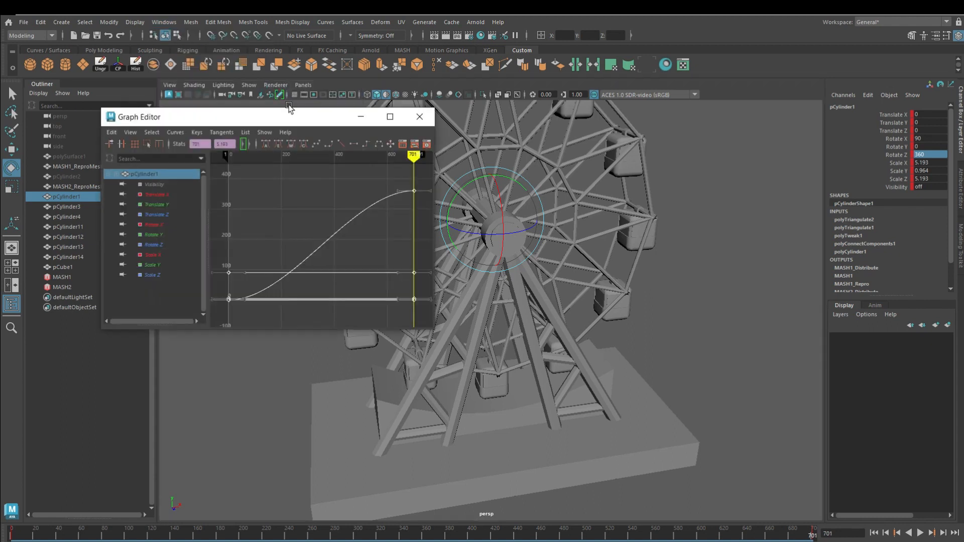
left_click(341, 143)
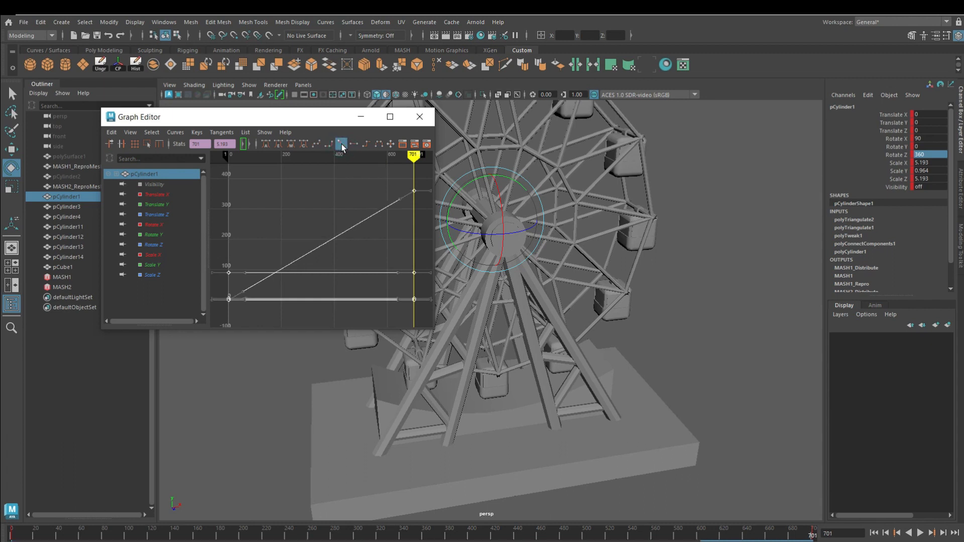
left_click(420, 117)
Play back the animation from frame 1 and view the turning Ferris wheel from different angles.
key("alt+v")
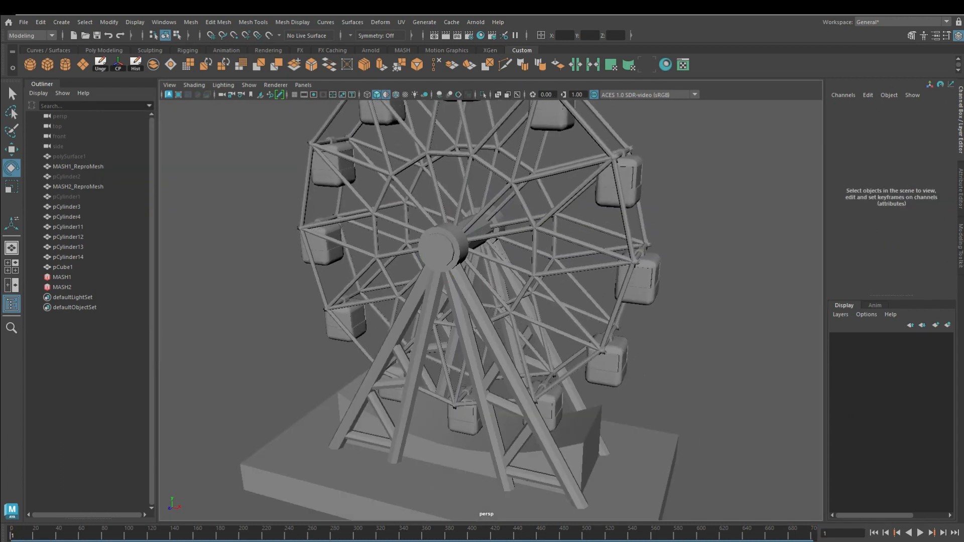
left_click(921, 533)
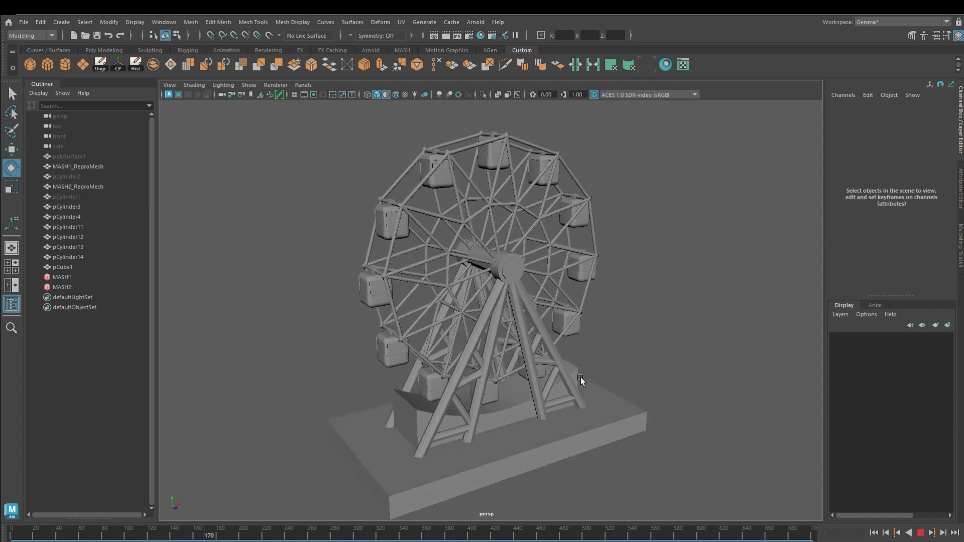
mouse_move(619, 368)
left_mouse_down("alt")
mouse_move(555, 347)
mouse_move(324, 360)
mouse_move(476, 372)
mouse_move(465, 369)
mouse_move(620, 366)
mouse_move(579, 368)
mouse_move(576, 354)
mouse_move(576, 363)
mouse_move(624, 369)
mouse_move(564, 366)
mouse_move(601, 364)
mouse_move(604, 378)
mouse_move(603, 370)
left_mouse_up("alt")
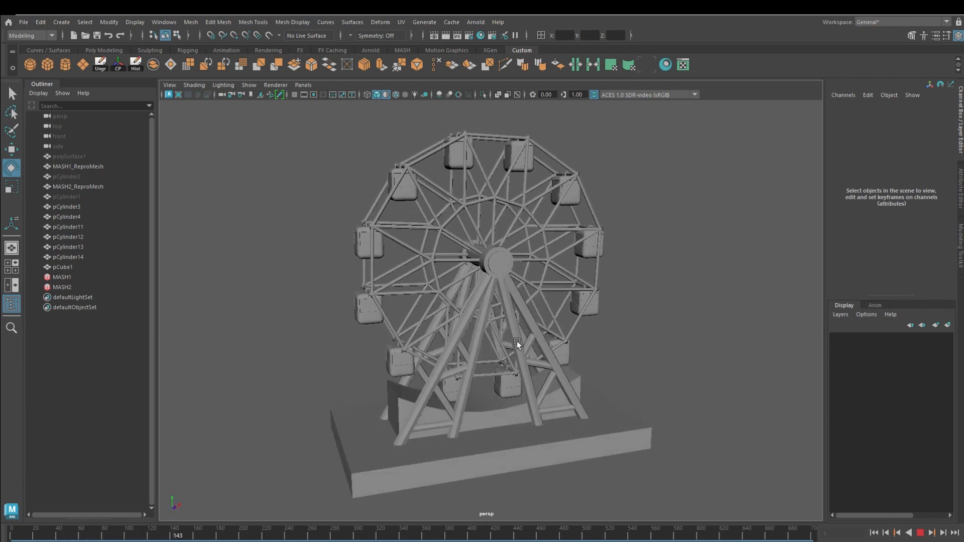